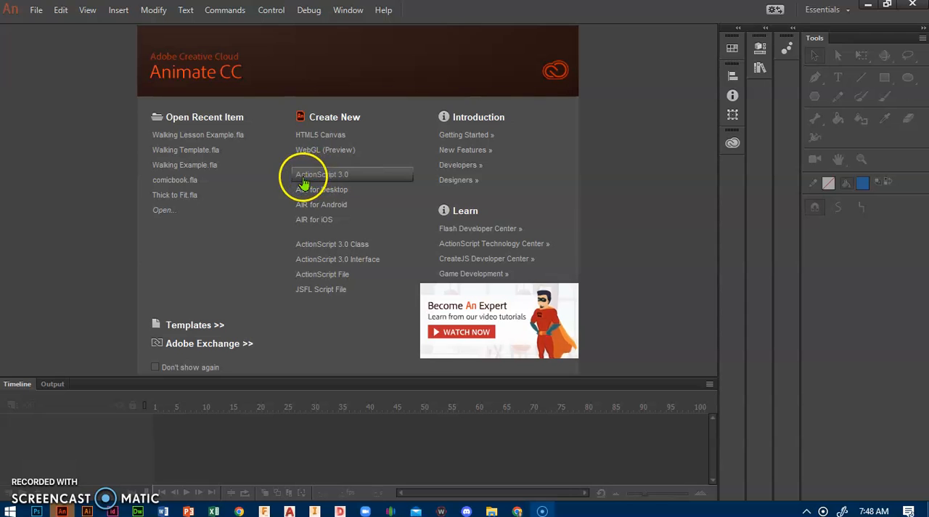
# Create a new ActionScript 3.0 document
pyautogui.click(324, 178)
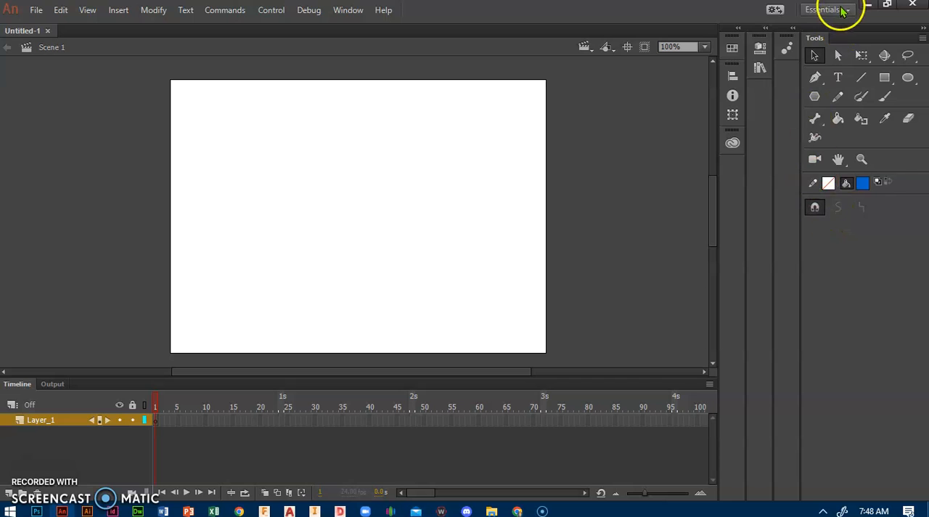
# Undock the Tools panel, try it on the opposite side of the workspace, and redock it as a collapsed icon beside the other panel icons
pyautogui.moveTo(869, 38); pyautogui.dragTo(11, 73)
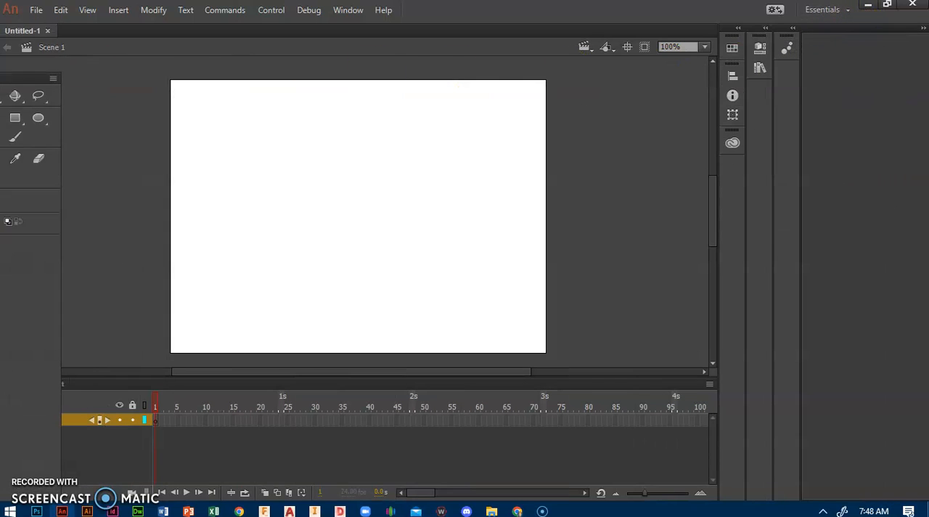
pyautogui.moveTo(26, 68); pyautogui.dragTo(16, 43)
pyautogui.moveTo(150, 29); pyautogui.dragTo(900, 63)
pyautogui.moveTo(827, 41); pyautogui.dragTo(919, 41)
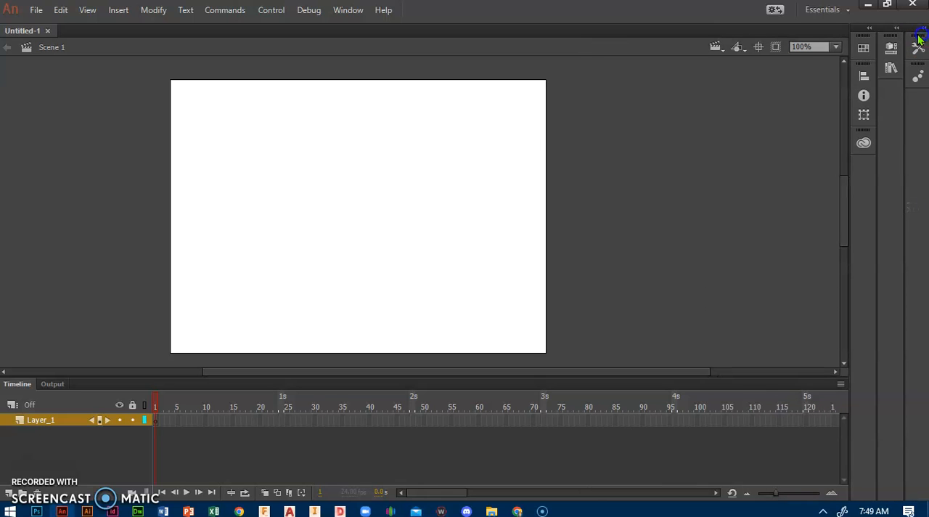
# Expand the collapsed Tools panel, float it, stretch it to show all tools and options, and dock it back at the workspace edge
pyautogui.click(918, 48)
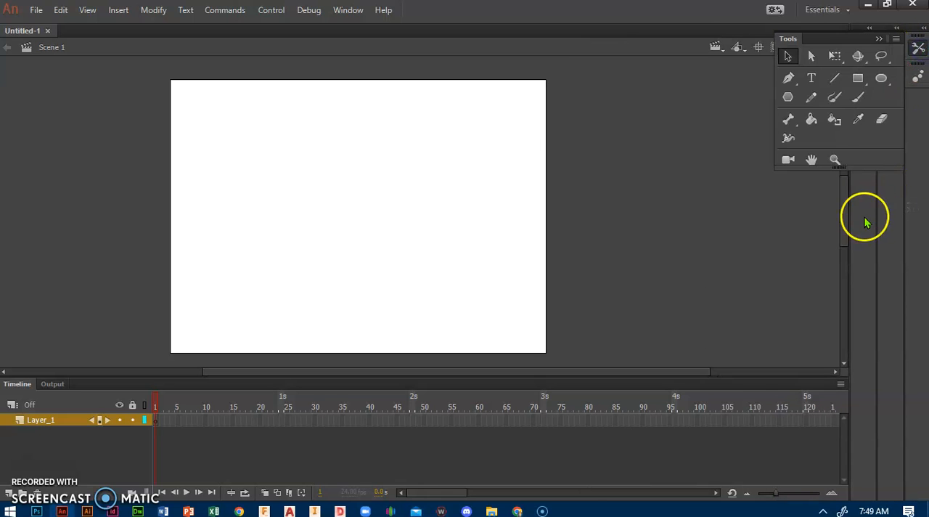
pyautogui.moveTo(850, 38); pyautogui.dragTo(861, 122)
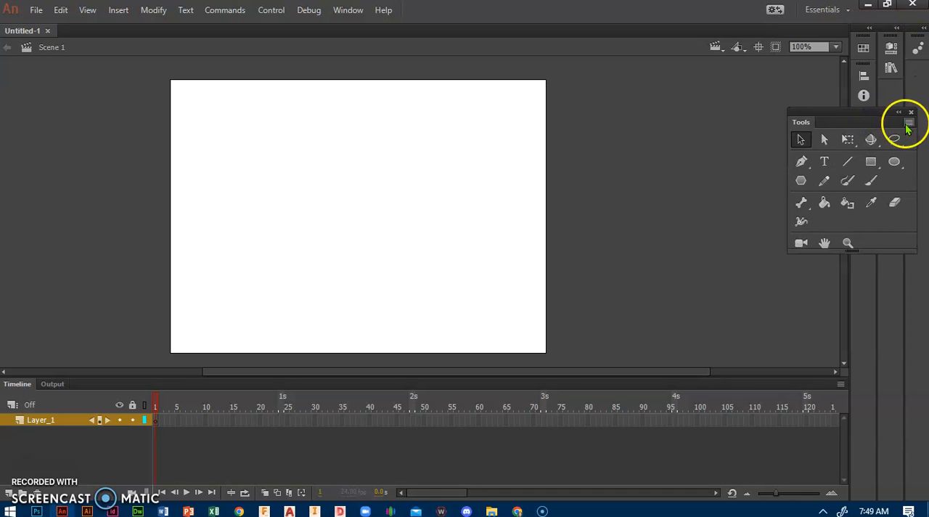
pyautogui.moveTo(903, 247)
pyautogui.mouseDown()
pyautogui.moveTo(893, 255)
pyautogui.moveTo(874, 494)
pyautogui.mouseUp()
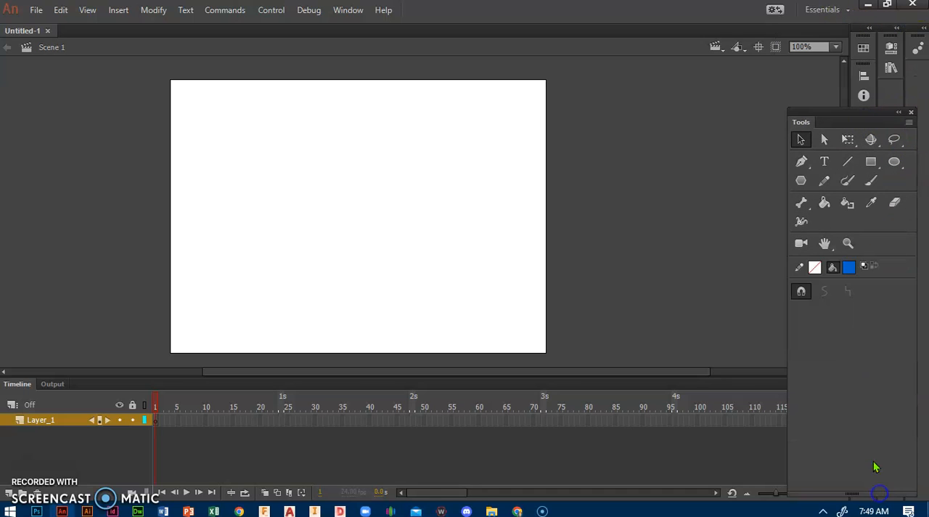
pyautogui.moveTo(857, 122); pyautogui.dragTo(926, 94)
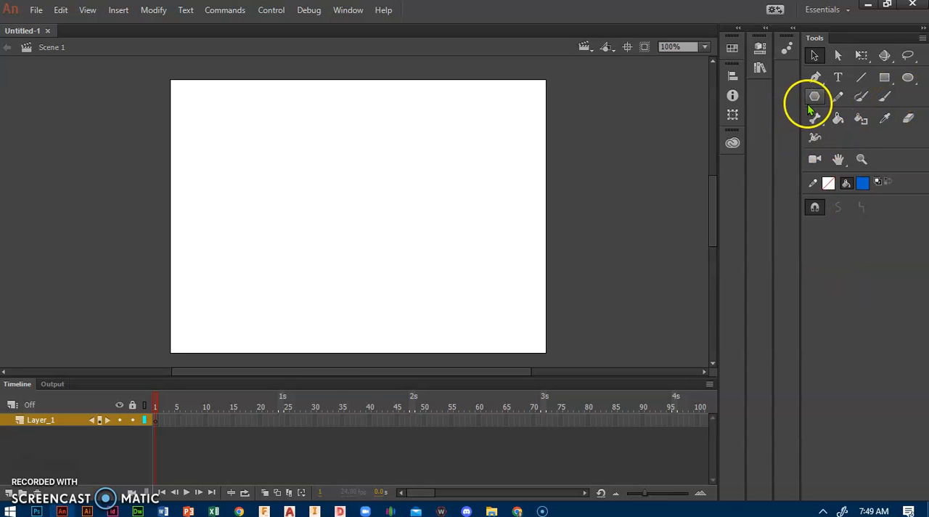
# Narrow the docked Tools panel to a single column of tools
pyautogui.moveTo(800, 108); pyautogui.dragTo(892, 118)
pyautogui.rightClick(898, 125)
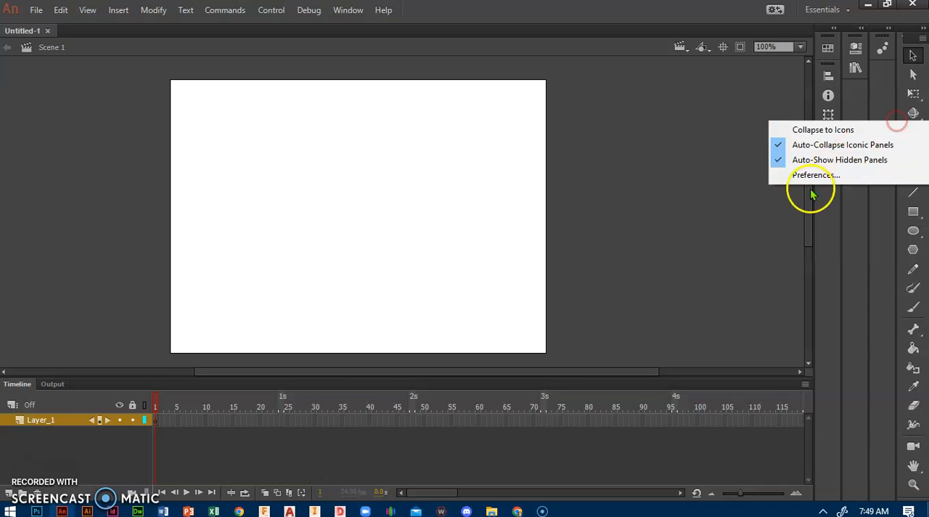
pyautogui.click(744, 282)
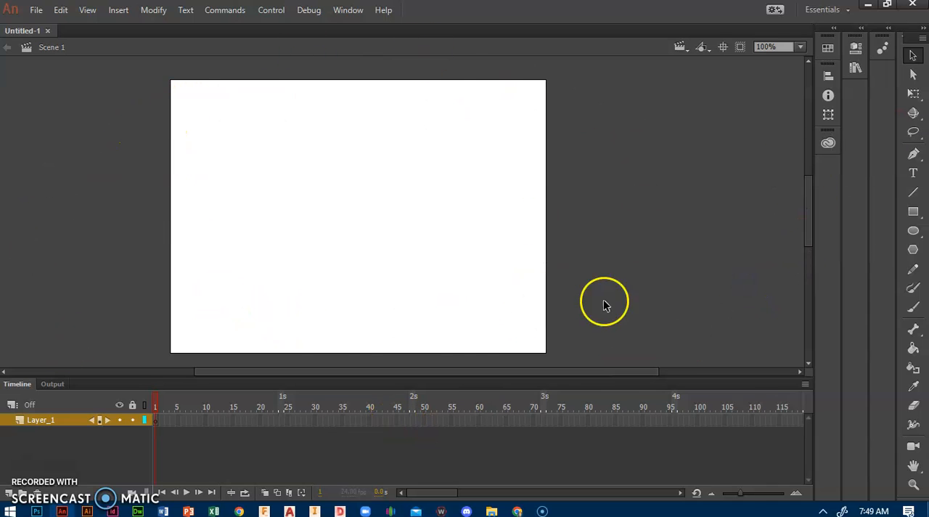
# Open the Walking Template file from the Downloads folder
pyautogui.click(36, 10)
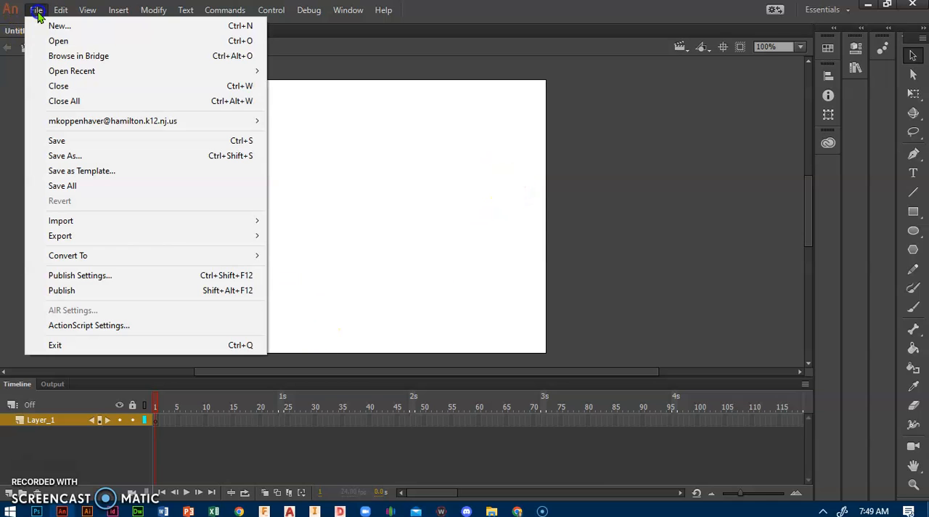
pyautogui.click(64, 42)
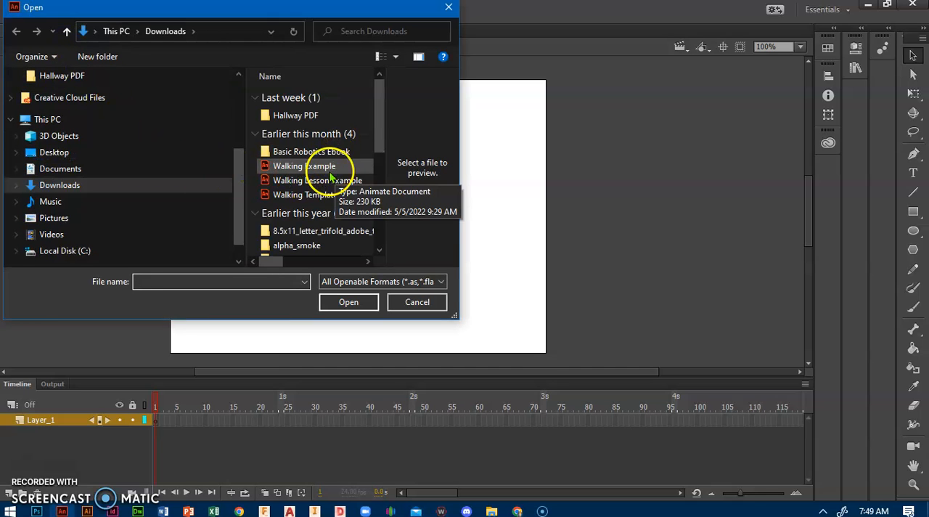
pyautogui.click(320, 196)
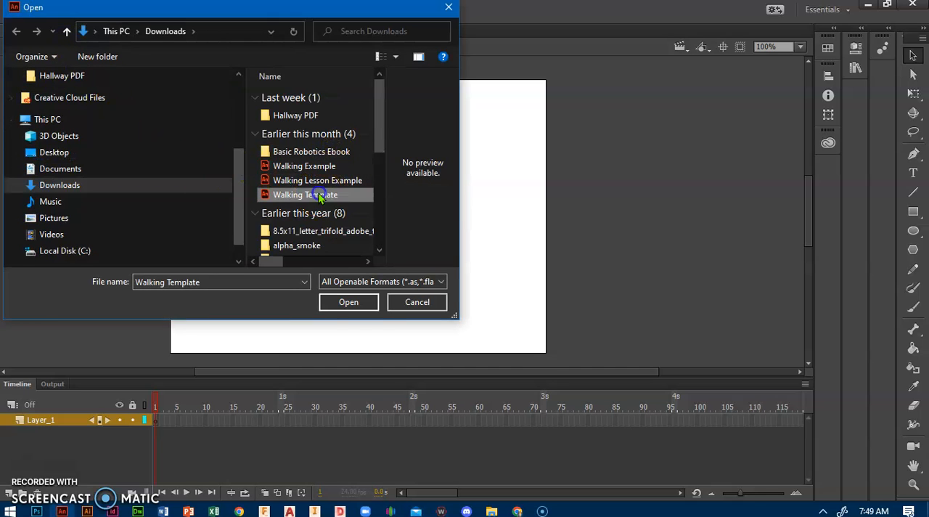
pyautogui.click(348, 301)
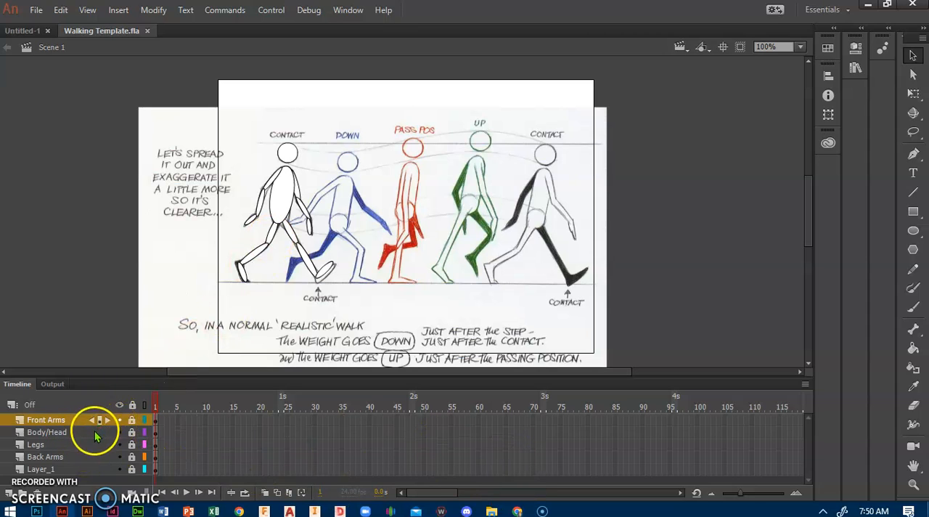
# Insert a keyframe at frame 2 of the Front Arms layer
pyautogui.click(120, 420)
pyautogui.click(121, 420)
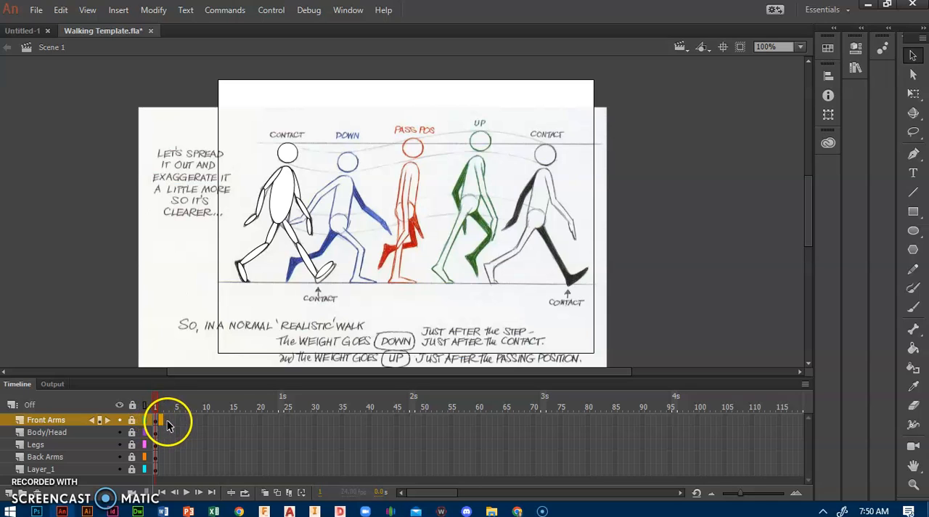
pyautogui.rightClick(158, 424)
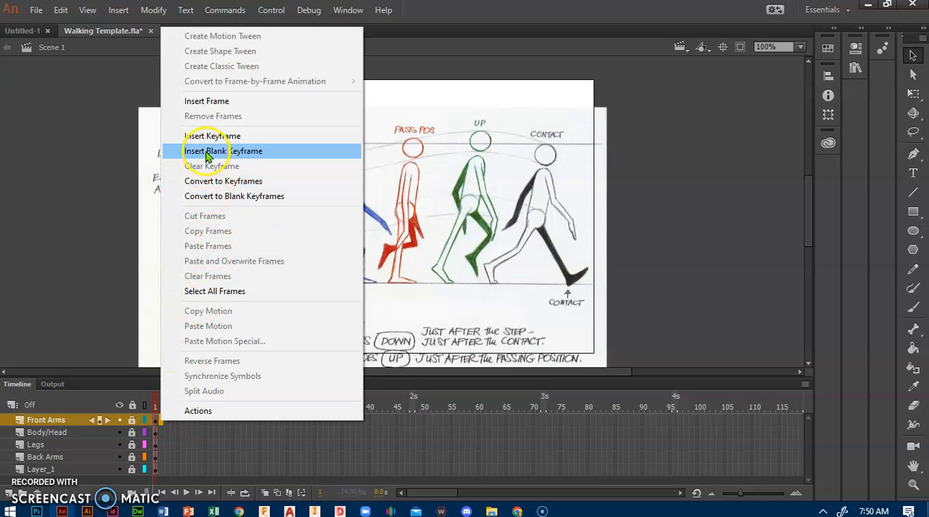
pyautogui.click(174, 151)
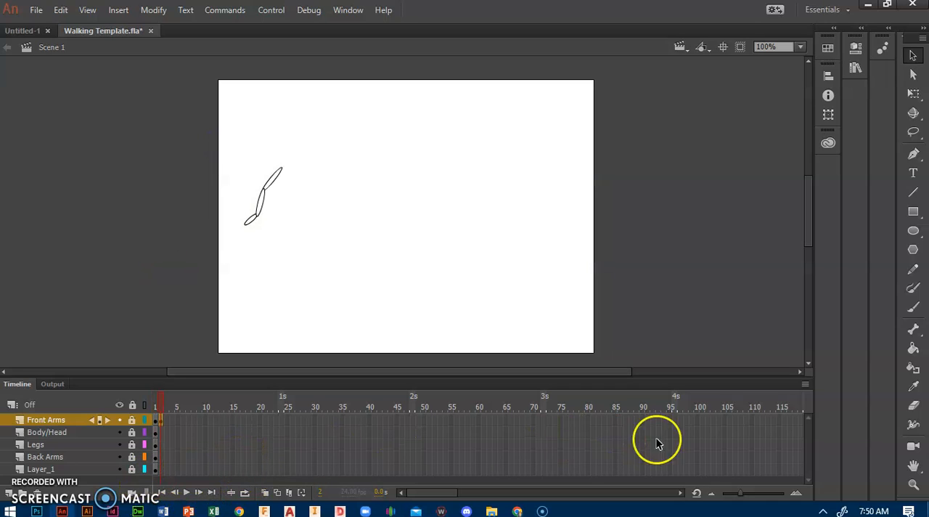
# Insert a keyframe at frame 96 of Layer_1 to extend the walk reference image through the timeline
pyautogui.click(673, 471)
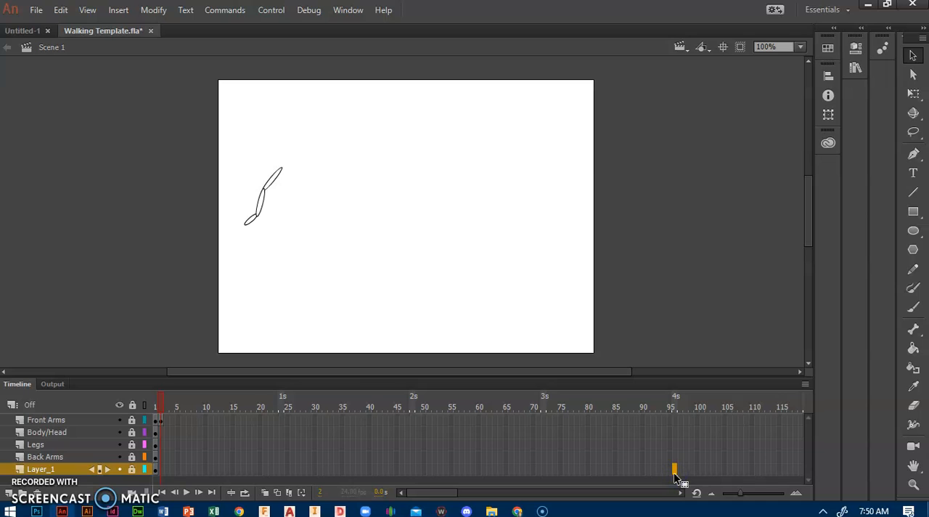
pyautogui.rightClick(674, 471)
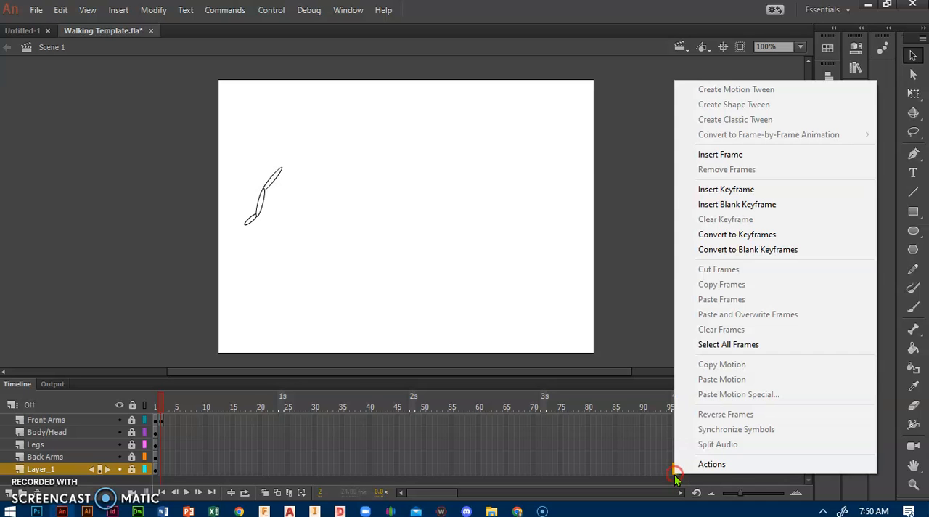
pyautogui.click(731, 191)
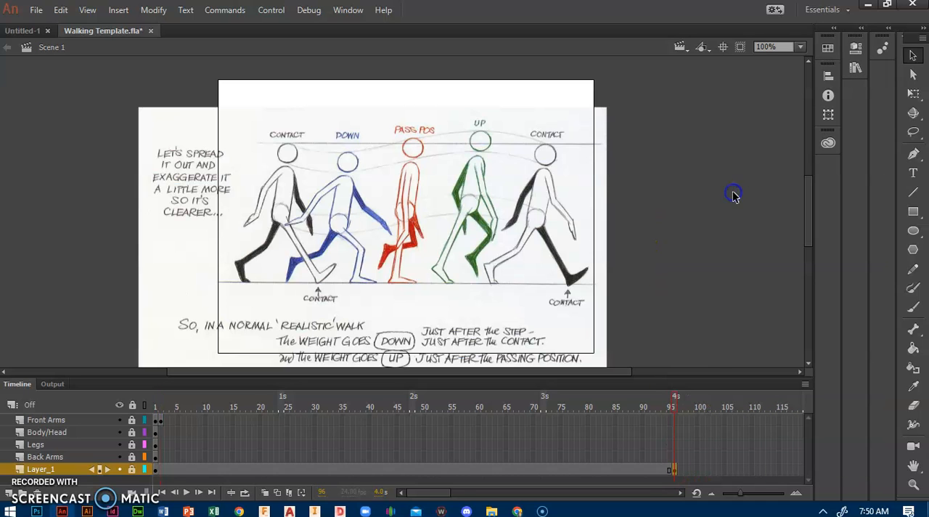
# Unlock the Front Arms layer and move the whole arm at frame 2 onto the shoulder of the blue Down figure
pyautogui.click(161, 420)
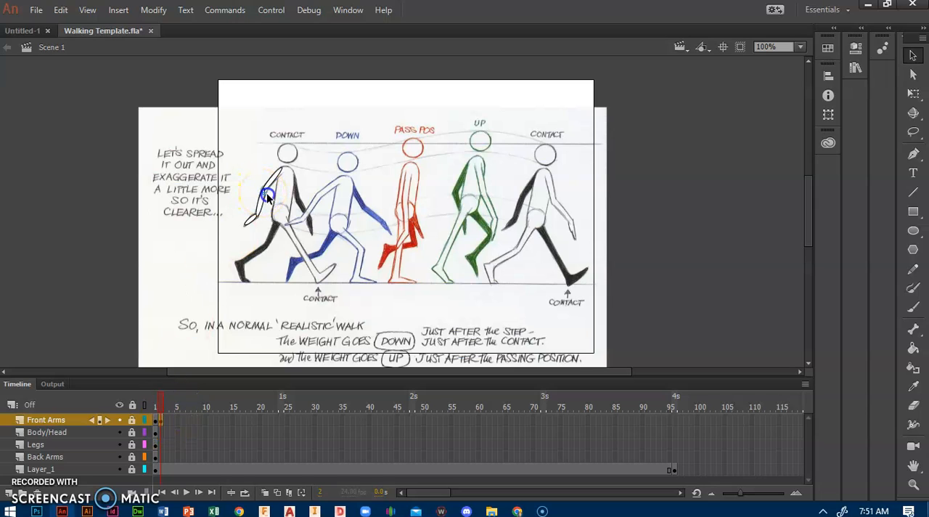
pyautogui.click(130, 421)
pyautogui.moveTo(290, 208)
pyautogui.mouseDown()
pyautogui.moveTo(315, 226)
pyautogui.moveTo(318, 216)
pyautogui.mouseUp()
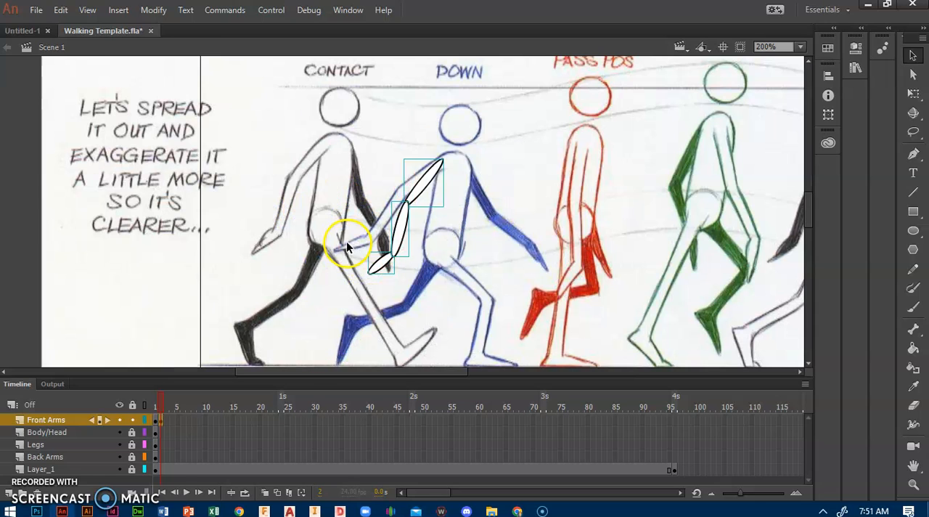
# Rotate the front upper arm with Free Transform to match the blue Down figure's raised upper arm
pyautogui.hotkey('ctrl', '=')
pyautogui.click(500, 172)
pyautogui.click(425, 190)
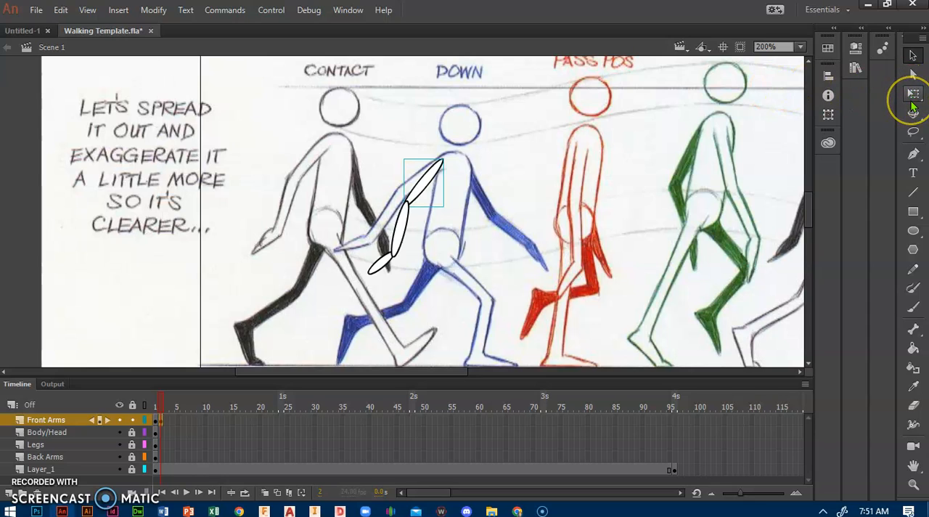
pyautogui.click(913, 95)
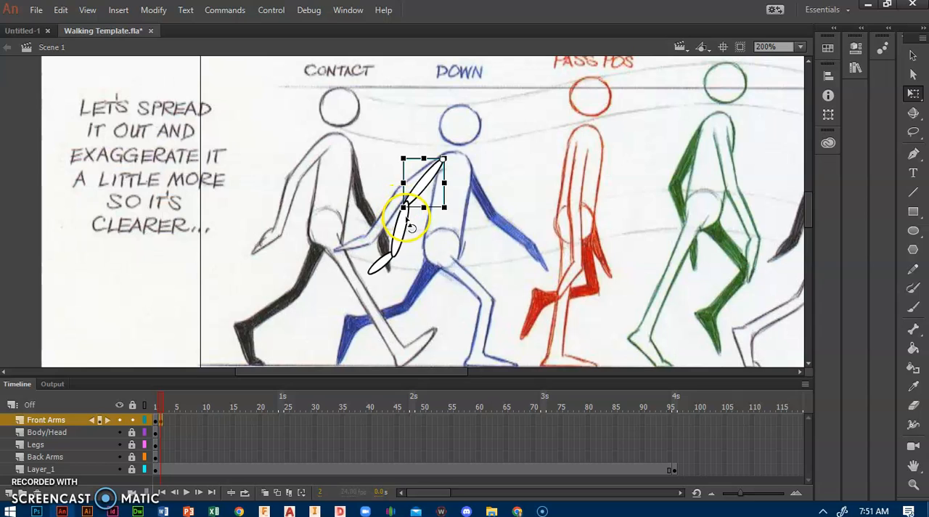
pyautogui.moveTo(409, 226); pyautogui.dragTo(397, 214)
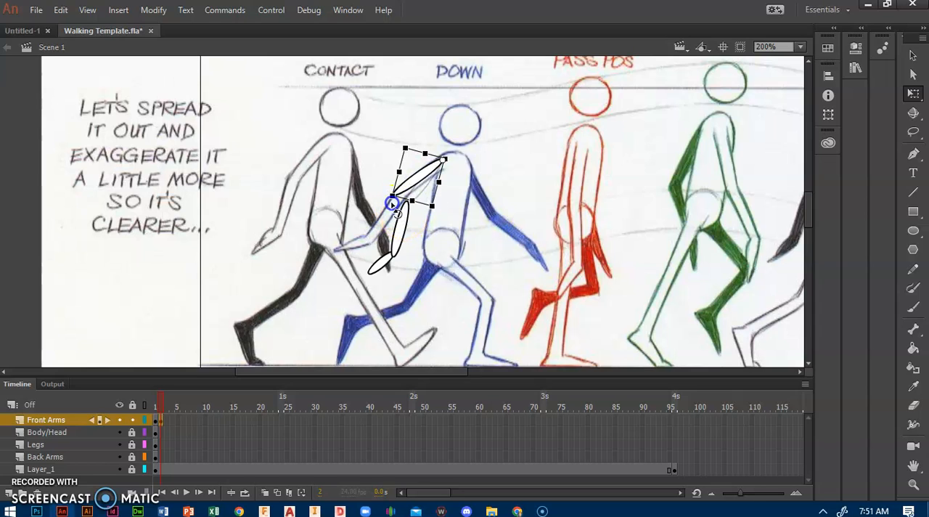
pyautogui.moveTo(403, 218); pyautogui.dragTo(393, 205)
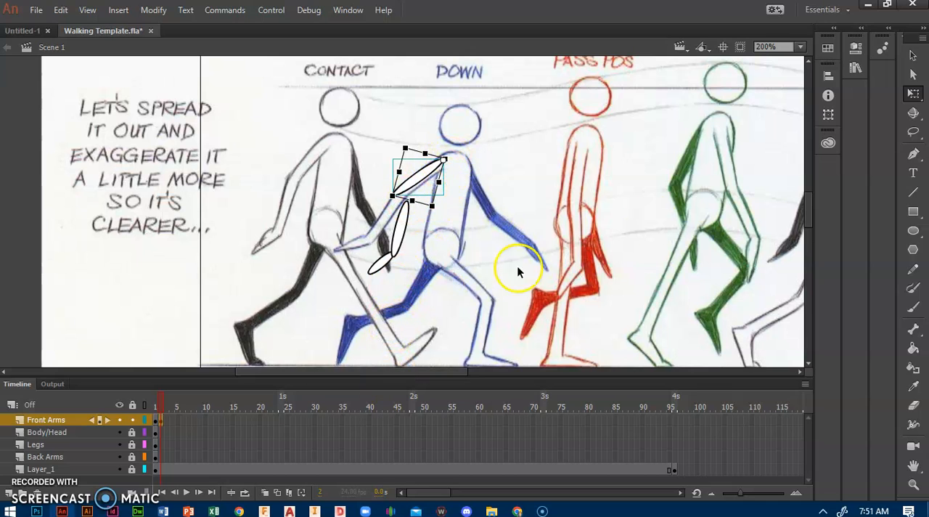
# Move and rotate the front forearm and hand so they connect to the upper arm and follow the blue Down figure's arm
pyautogui.click(403, 226)
pyautogui.moveTo(402, 237); pyautogui.dragTo(391, 221)
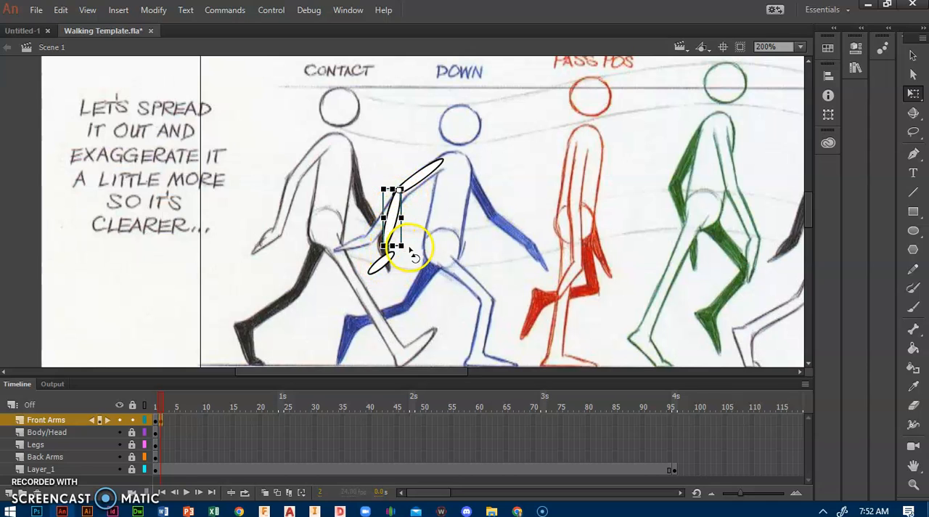
pyautogui.moveTo(405, 255); pyautogui.dragTo(355, 252)
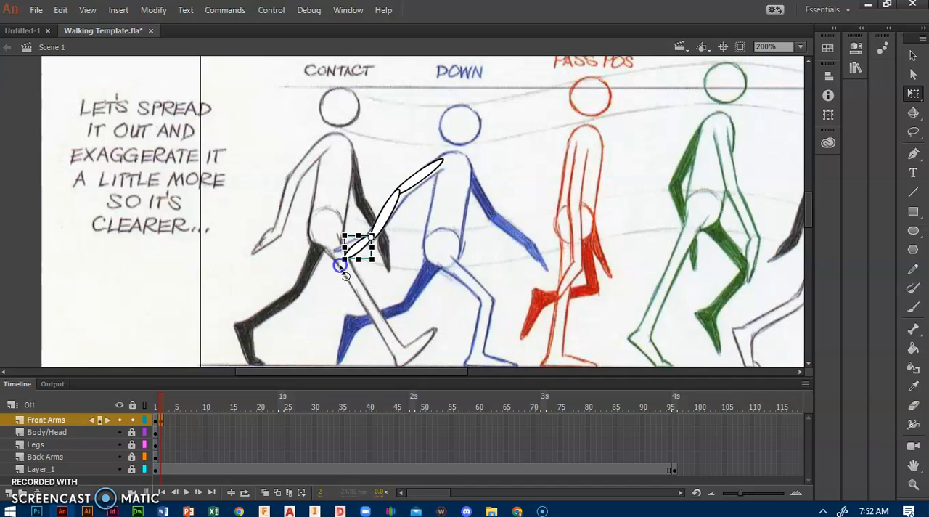
pyautogui.moveTo(341, 266); pyautogui.dragTo(336, 265)
pyautogui.click(422, 325)
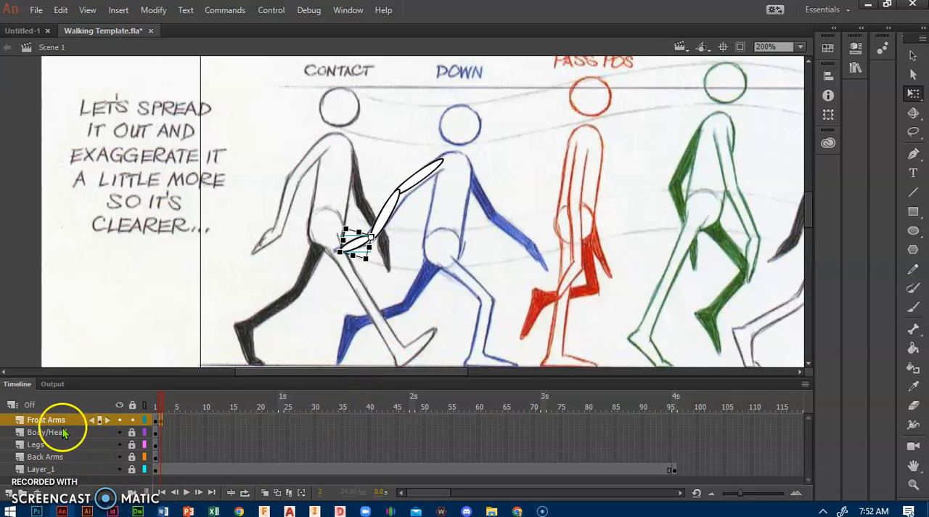
# Insert a keyframe at frame 2 of the Back Arms layer and lock the Front Arms layer
pyautogui.rightClick(161, 457)
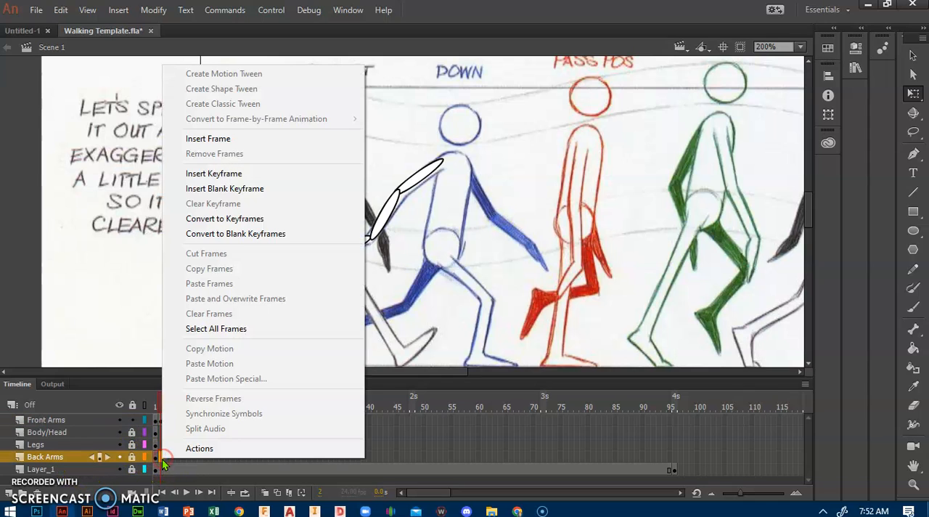
pyautogui.click(239, 174)
pyautogui.moveTo(358, 188)
pyautogui.mouseDown()
pyautogui.moveTo(433, 232)
pyautogui.moveTo(356, 174)
pyautogui.mouseUp()
pyautogui.click(293, 368)
pyautogui.hotkey('ctrl', 'a')
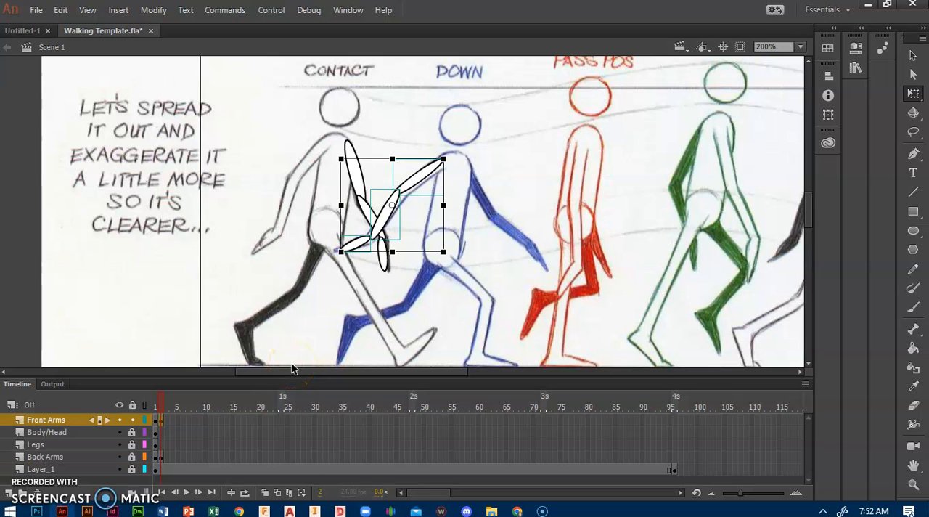
pyautogui.click(133, 420)
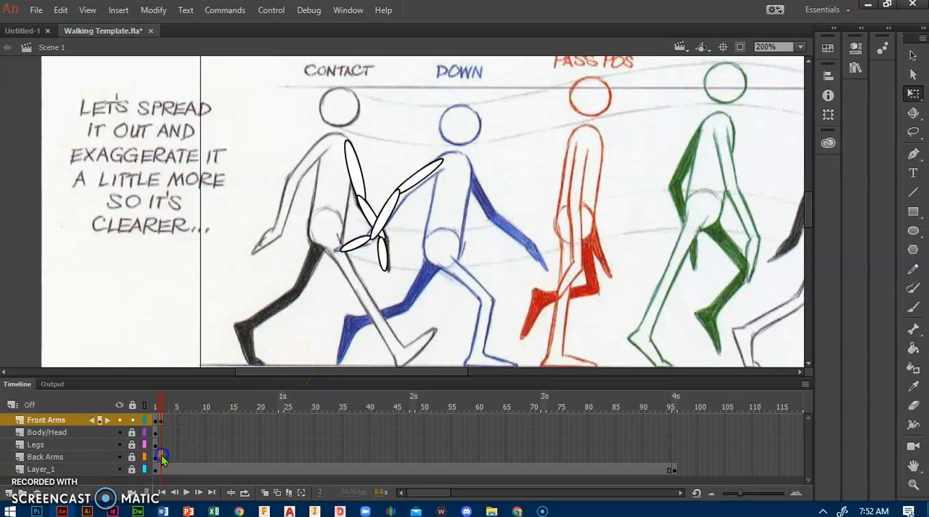
# Unlock the Back Arms layer, select all back arm pieces, and move them onto the blue Down figure's back shoulder
pyautogui.click(132, 457)
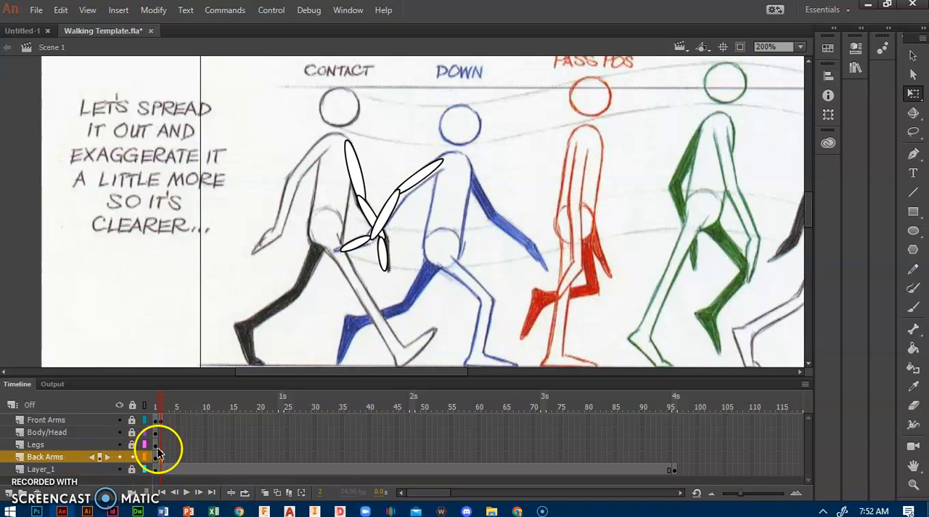
pyautogui.click(61, 10)
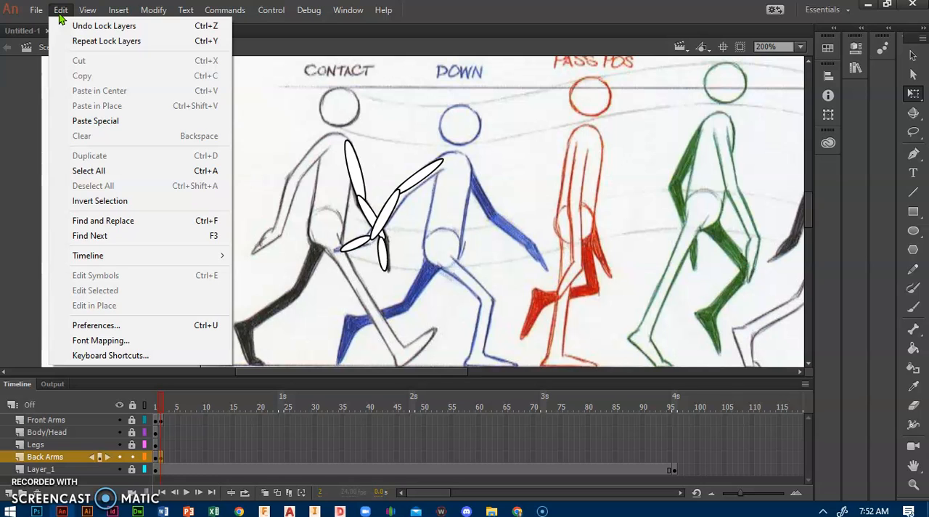
pyautogui.click(101, 170)
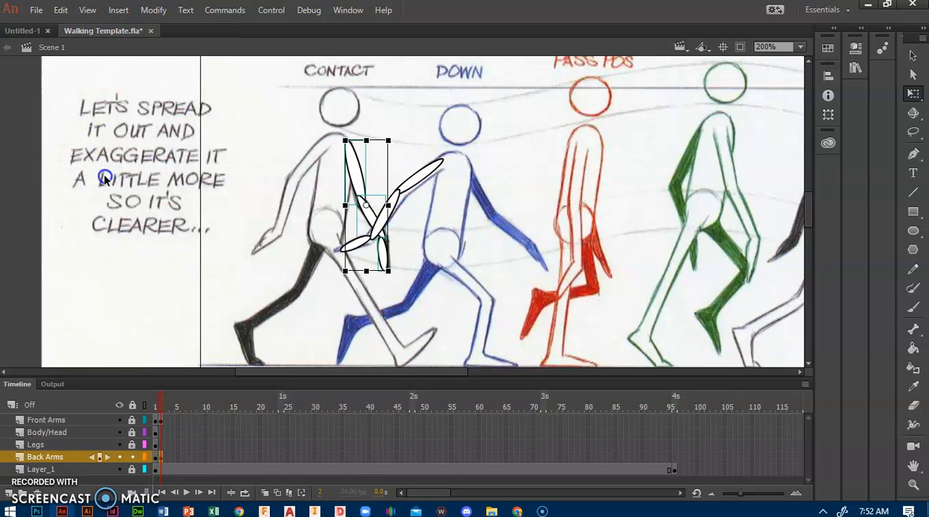
pyautogui.moveTo(357, 176); pyautogui.dragTo(477, 190)
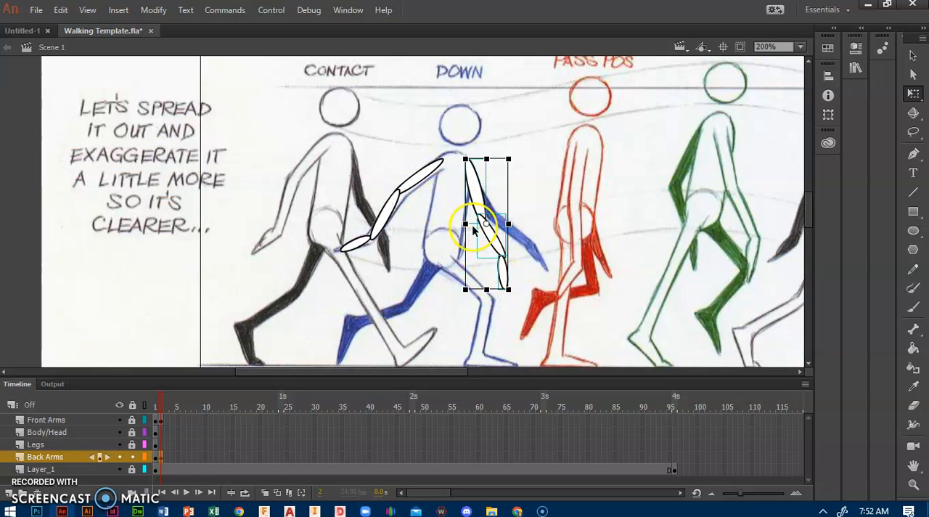
# Rotate the back upper arm, then move and rotate the forearm and hand to follow the blue Down figure's back arm
pyautogui.click(468, 198)
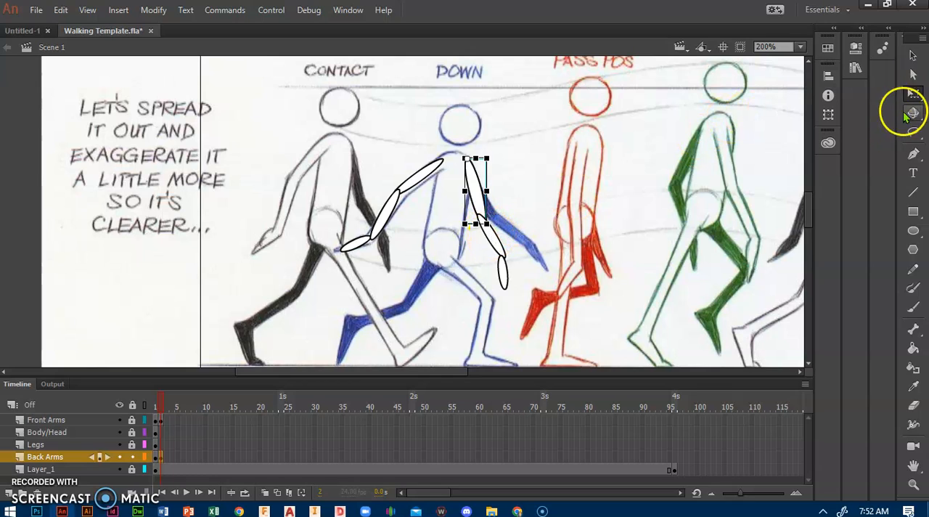
pyautogui.moveTo(491, 228); pyautogui.dragTo(503, 232)
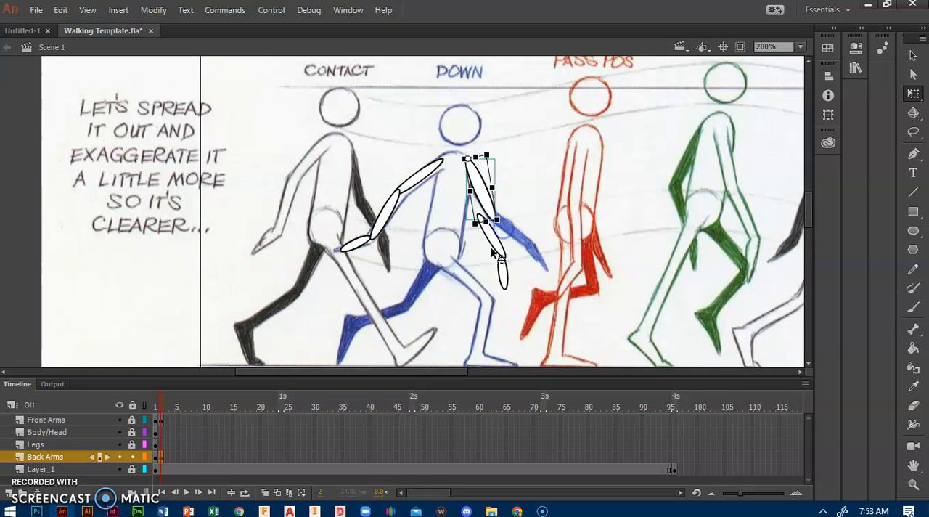
pyautogui.click(495, 246)
pyautogui.moveTo(497, 244); pyautogui.dragTo(540, 265)
pyautogui.click(499, 271)
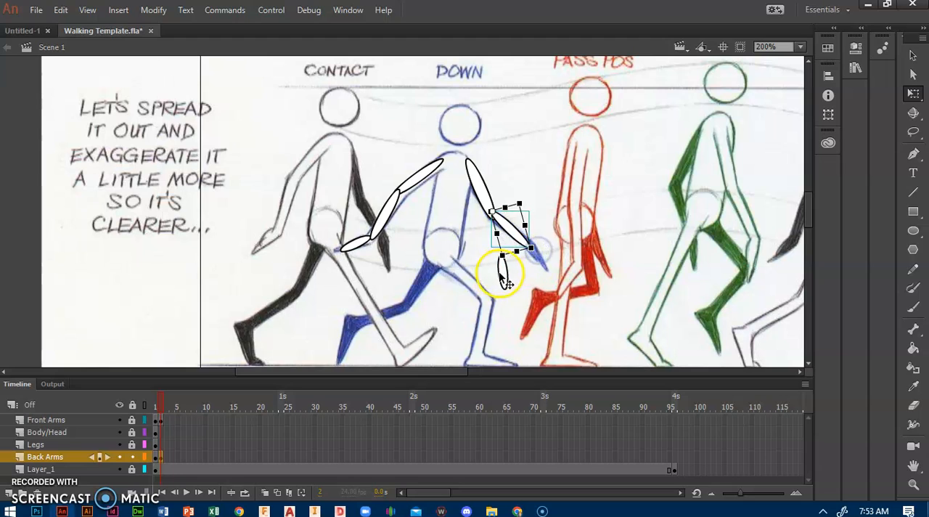
pyautogui.moveTo(503, 279); pyautogui.dragTo(562, 287)
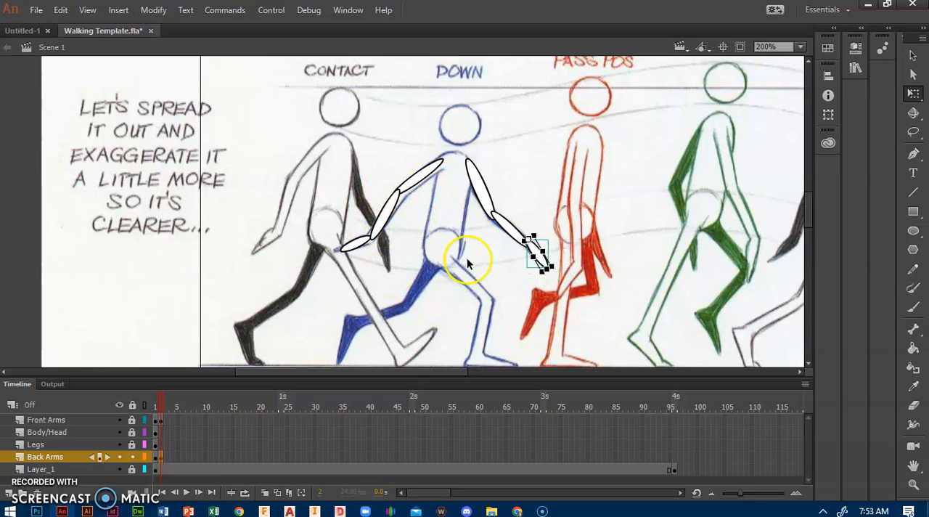
# Insert a keyframe at frame 2 of the Legs layer, lock the Back Arms layer and unlock the Legs layer
pyautogui.click(162, 444)
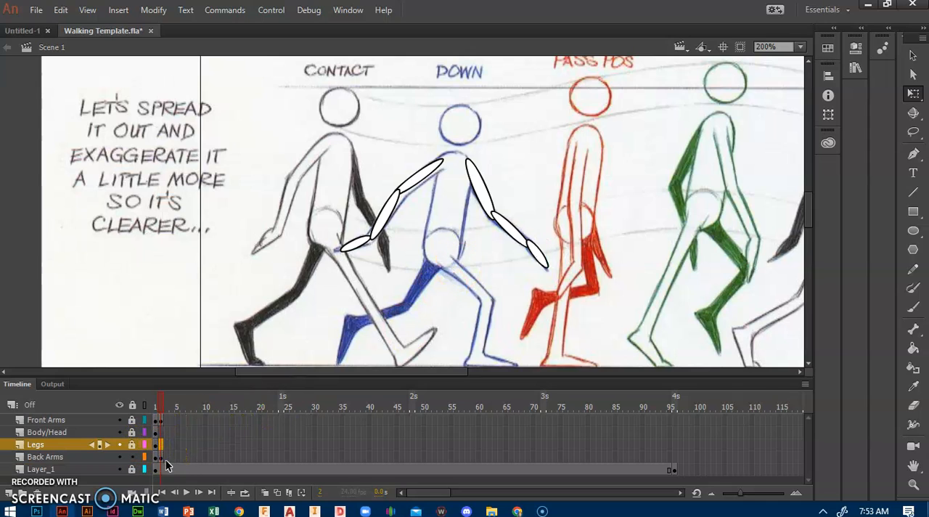
pyautogui.rightClick(160, 444)
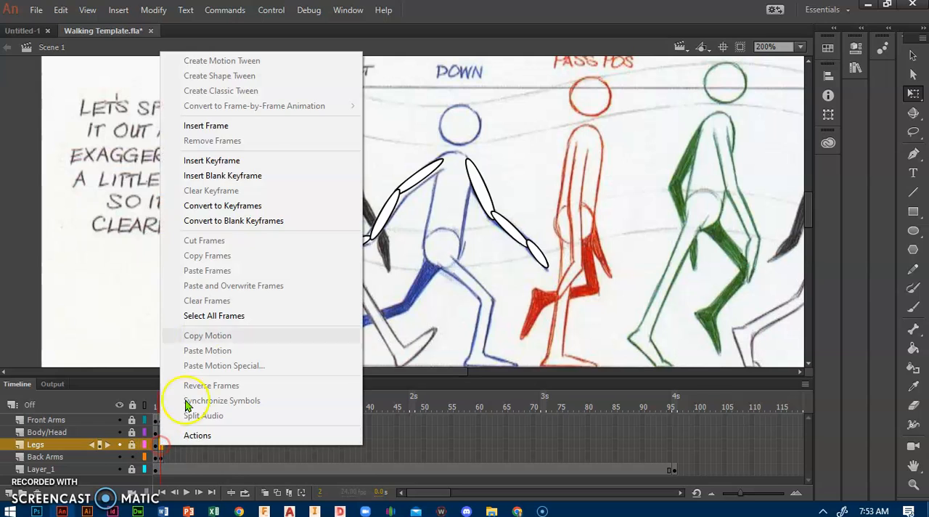
pyautogui.click(258, 161)
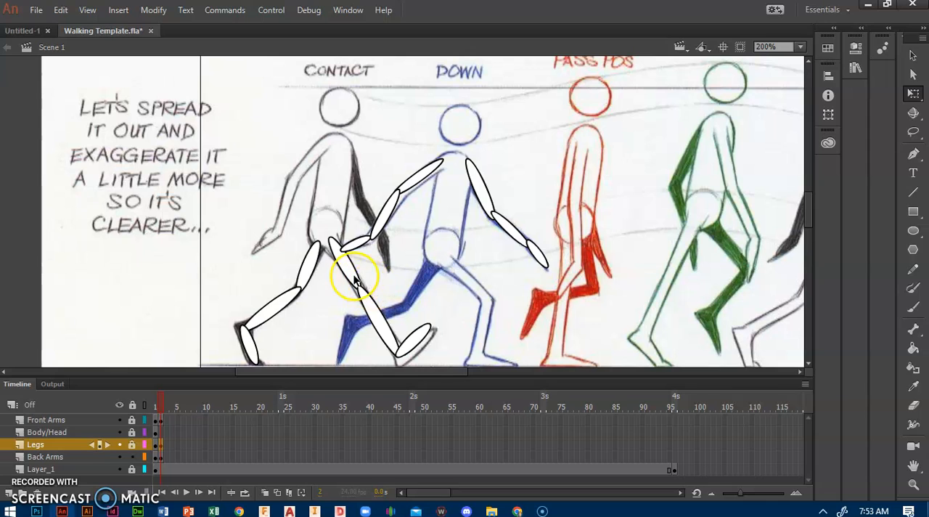
pyautogui.click(132, 457)
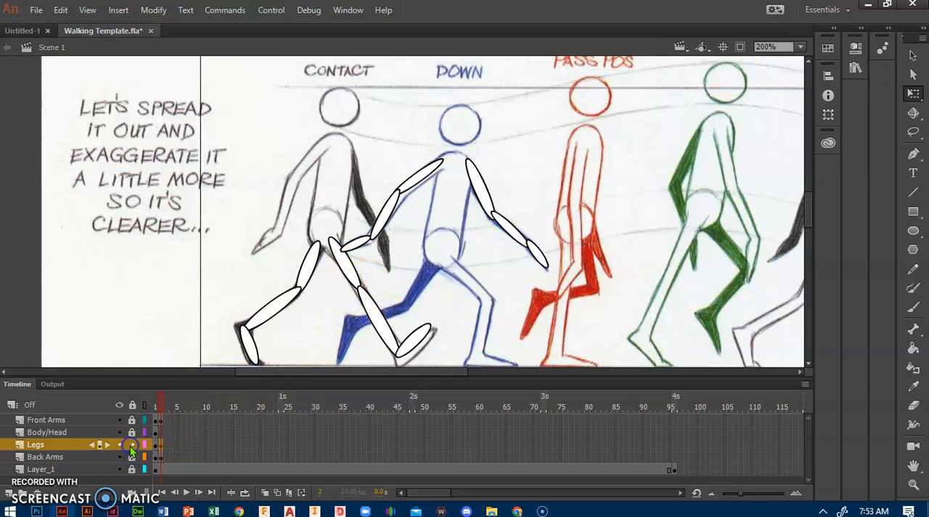
# Select all leg pieces at frame 2 and move them onto the blue Down figure's hips
pyautogui.hotkey('ctrl', 'a')
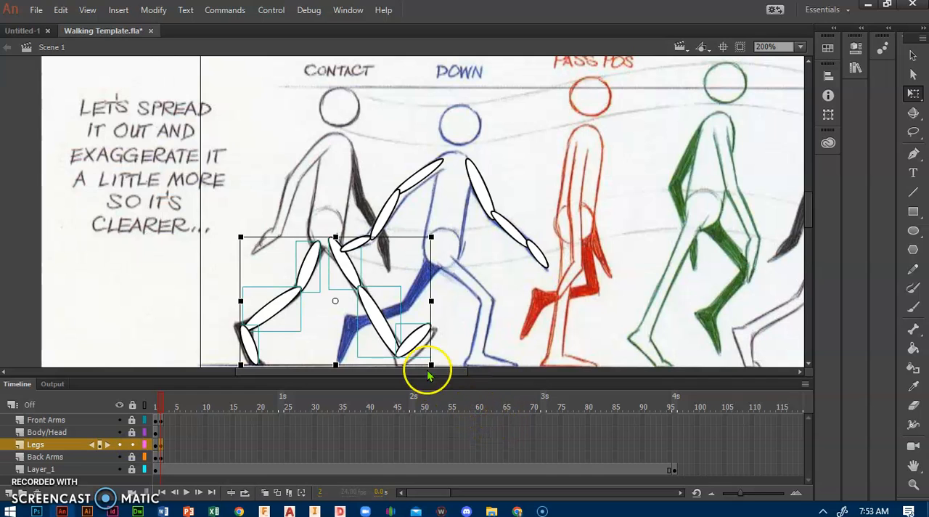
pyautogui.moveTo(347, 263); pyautogui.dragTo(458, 276)
pyautogui.click(374, 290)
pyautogui.click(331, 276)
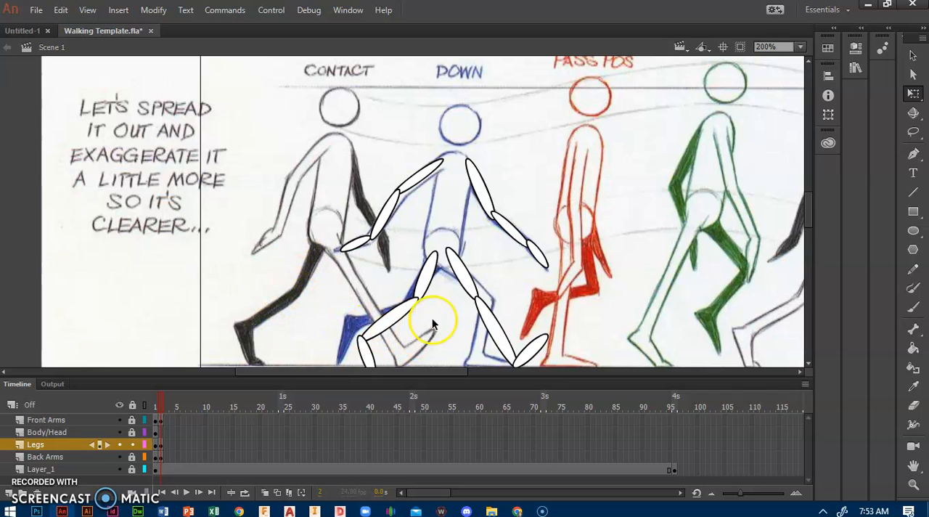
# Rotate and reposition the back leg's thigh and shin so they stay connected and follow the blue Down figure's back leg
pyautogui.click(427, 277)
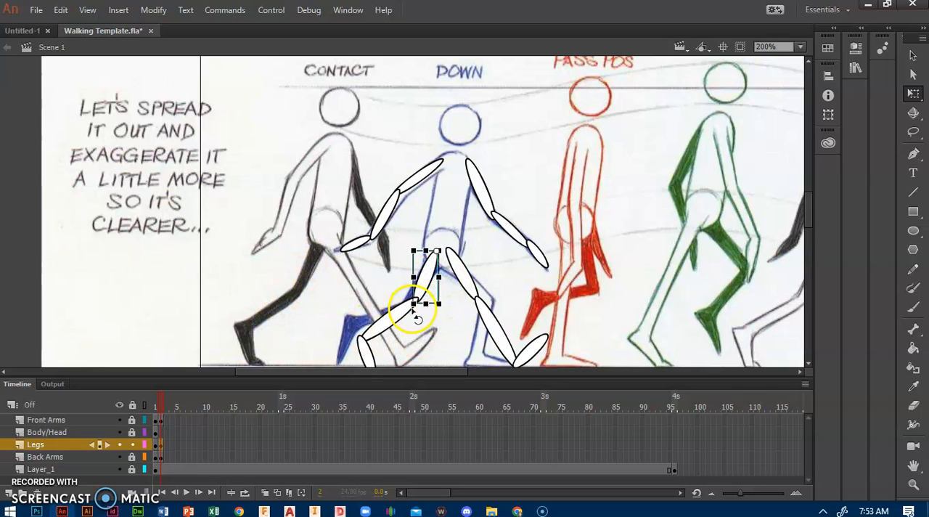
pyautogui.moveTo(409, 310); pyautogui.dragTo(381, 319)
pyautogui.click(391, 324)
pyautogui.moveTo(340, 356); pyautogui.dragTo(332, 325)
pyautogui.moveTo(384, 312); pyautogui.dragTo(384, 312)
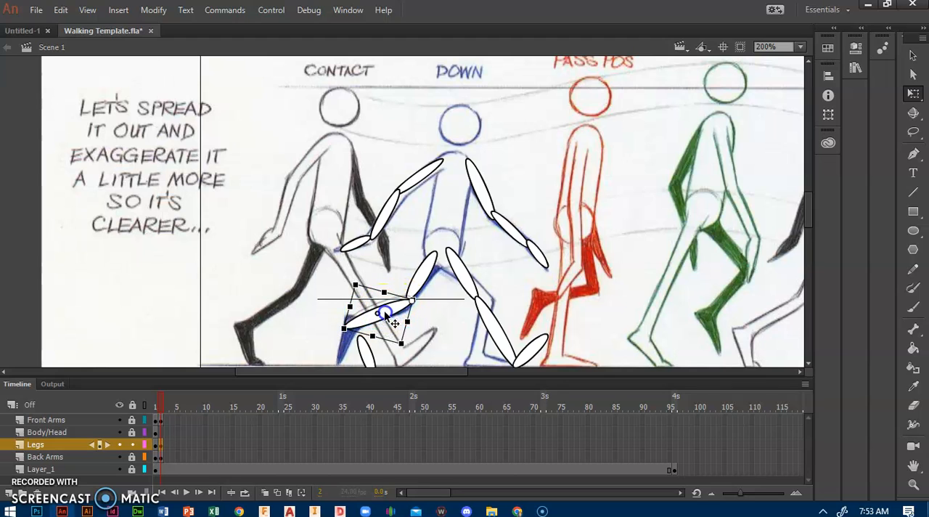
pyautogui.click(422, 272)
pyautogui.moveTo(422, 277); pyautogui.dragTo(423, 284)
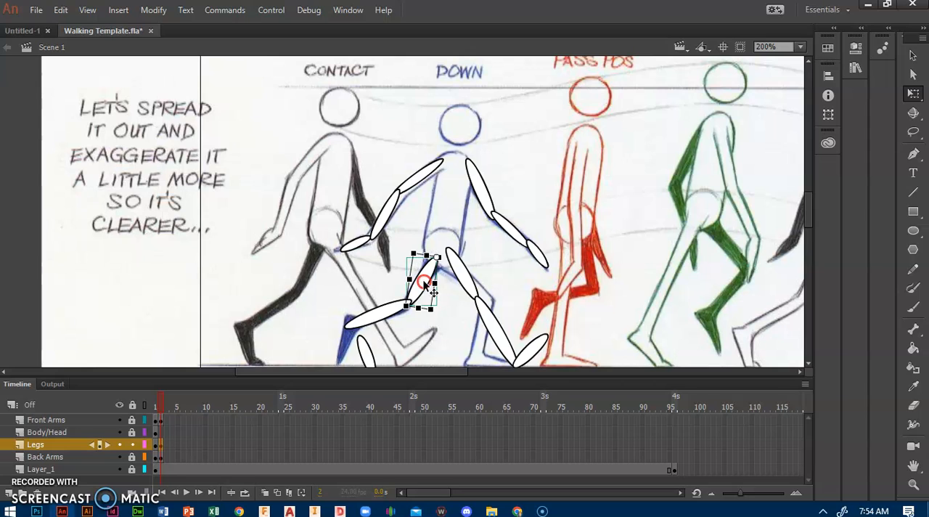
# Move the back foot to the end of the shin and rotate it to match the blue Down figure's raised foot
pyautogui.click(370, 294)
pyautogui.moveTo(370, 349); pyautogui.dragTo(351, 367)
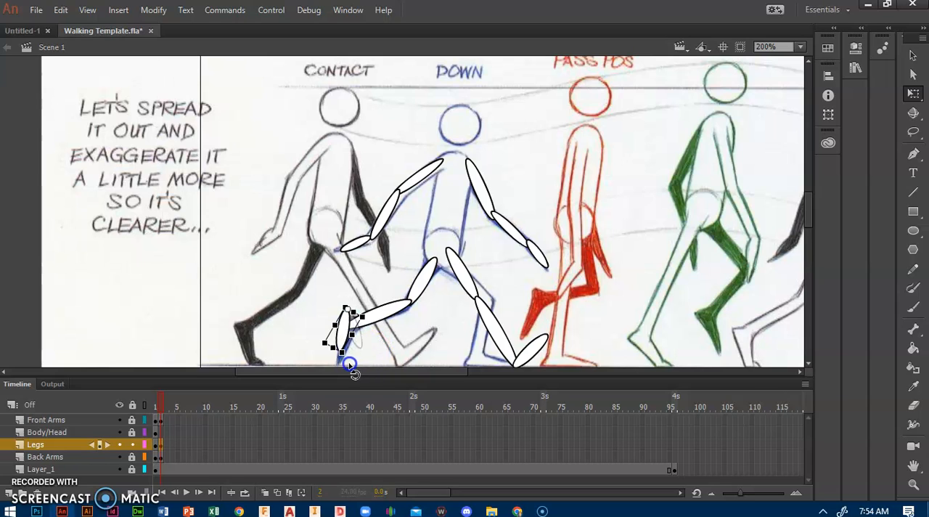
pyautogui.moveTo(338, 333); pyautogui.dragTo(455, 289)
pyautogui.click(420, 317)
# Select the three front leg pieces, add a new layer above Legs, and insert a keyframe at its frame 2
pyautogui.click(460, 281)
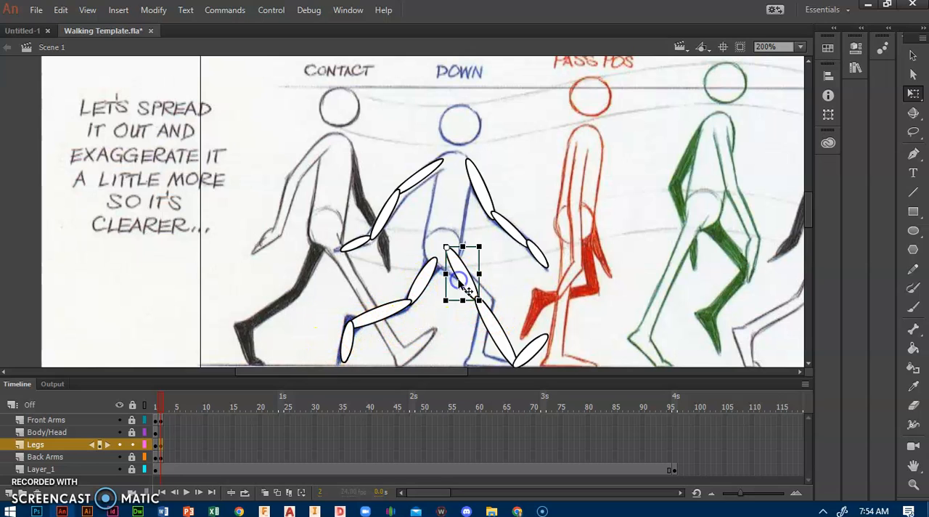
pyautogui.keyDown('shift'); pyautogui.click(489, 317); pyautogui.keyUp('shift')
pyautogui.keyDown('shift'); pyautogui.click(534, 347); pyautogui.keyUp('shift')
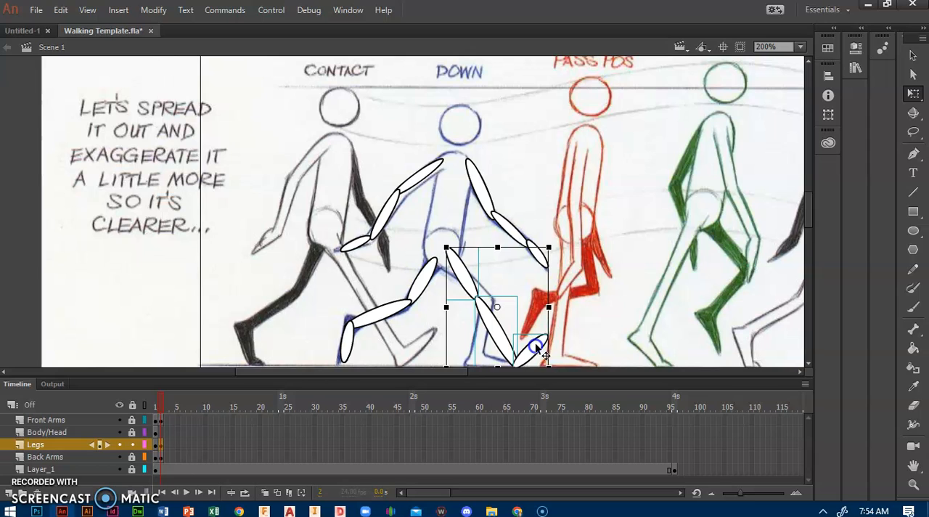
pyautogui.click(8, 494)
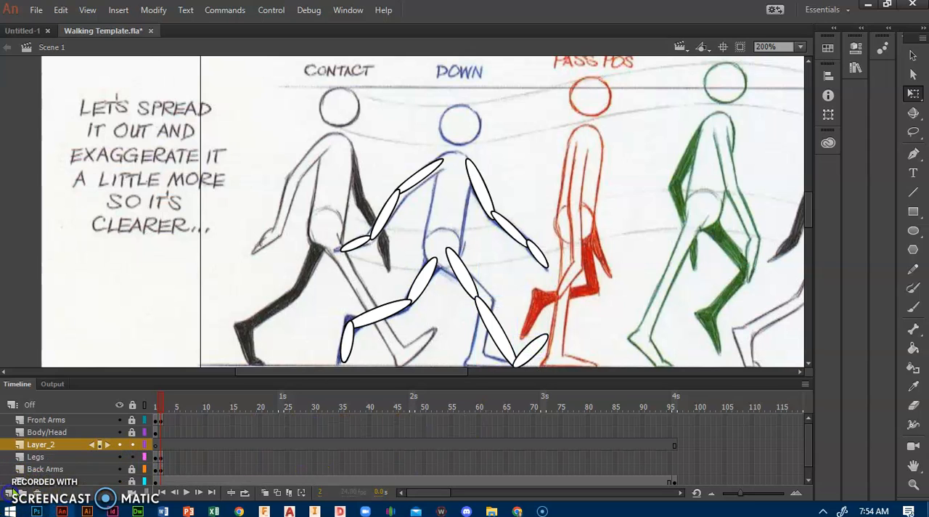
pyautogui.rightClick(155, 443)
pyautogui.click(236, 158)
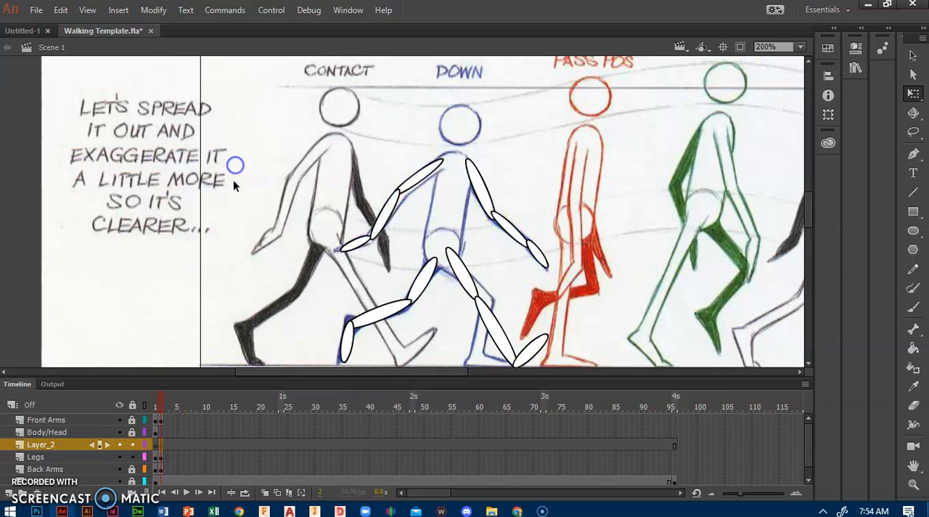
pyautogui.click(157, 447)
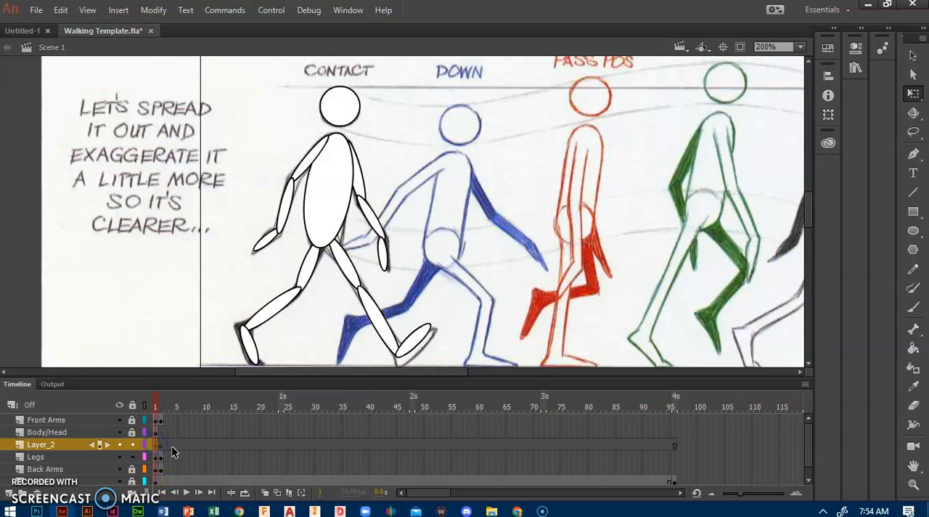
pyautogui.click(161, 443)
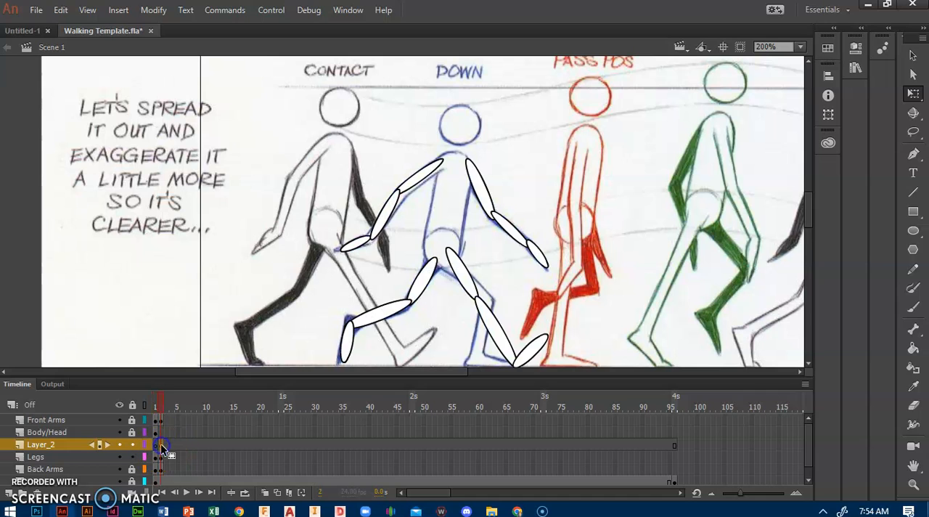
pyautogui.click(165, 447)
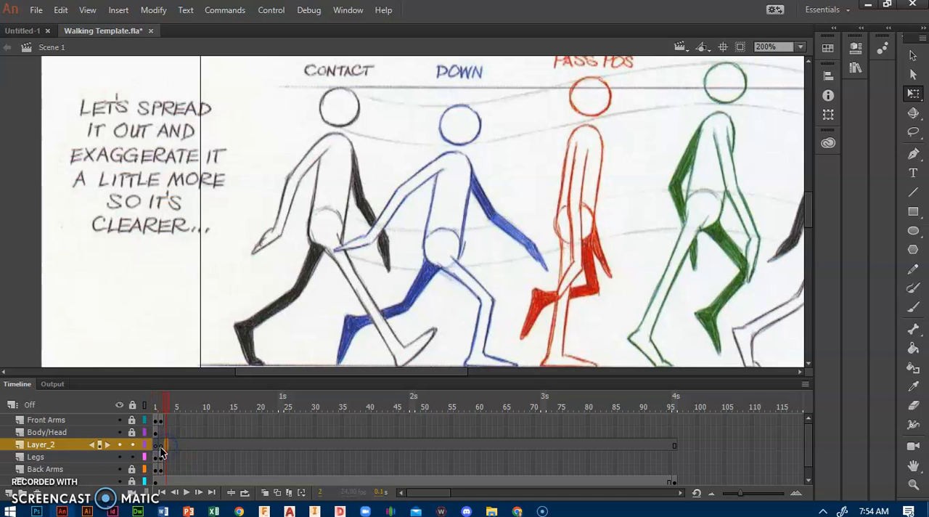
pyautogui.click(160, 447)
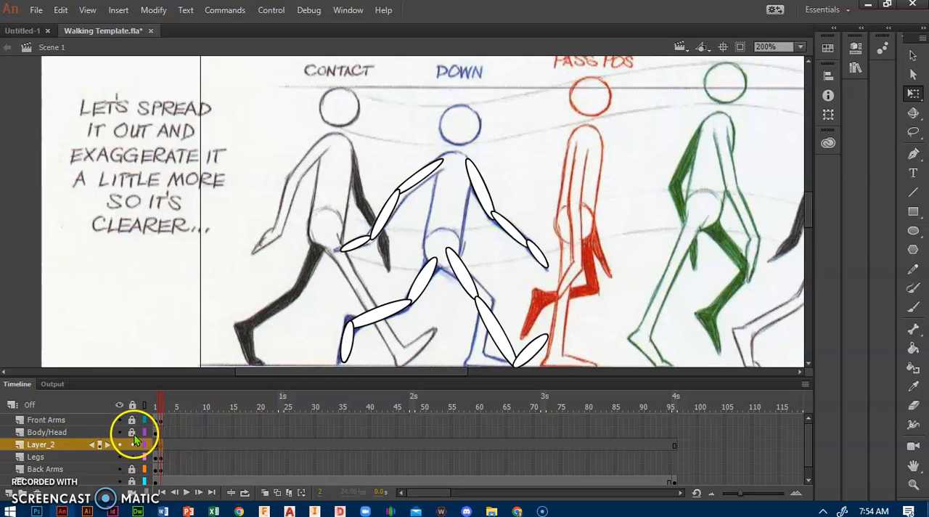
pyautogui.click(63, 11)
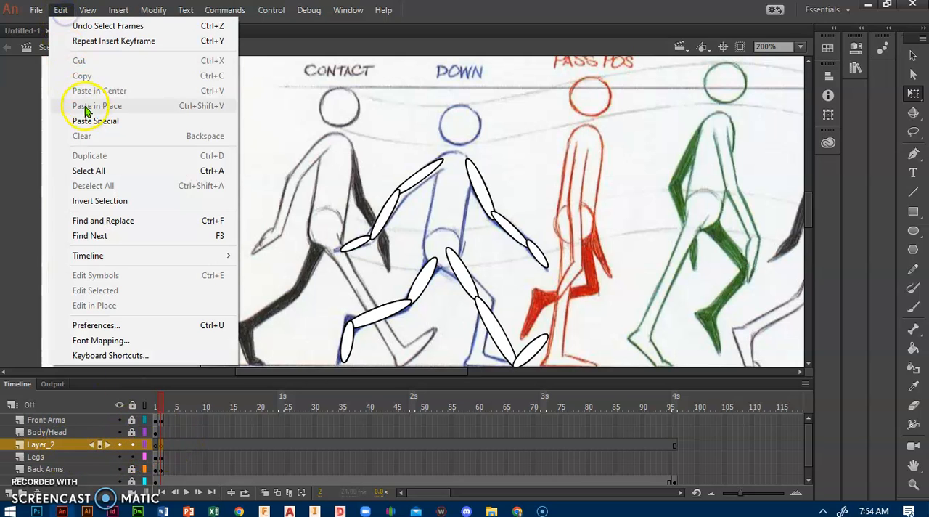
pyautogui.click(57, 15)
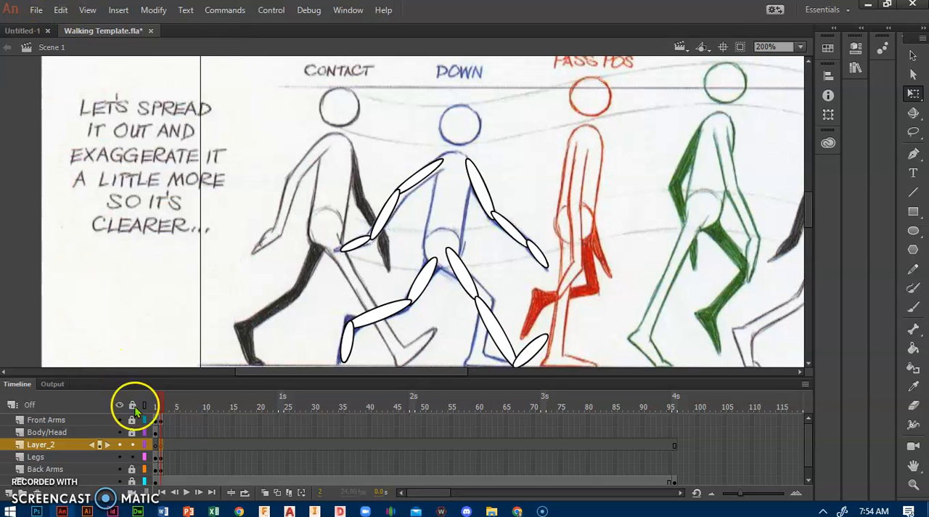
# Cut the front thigh, shin and foot from frame 2 of the Legs layer
pyautogui.click(162, 459)
pyautogui.click(612, 266)
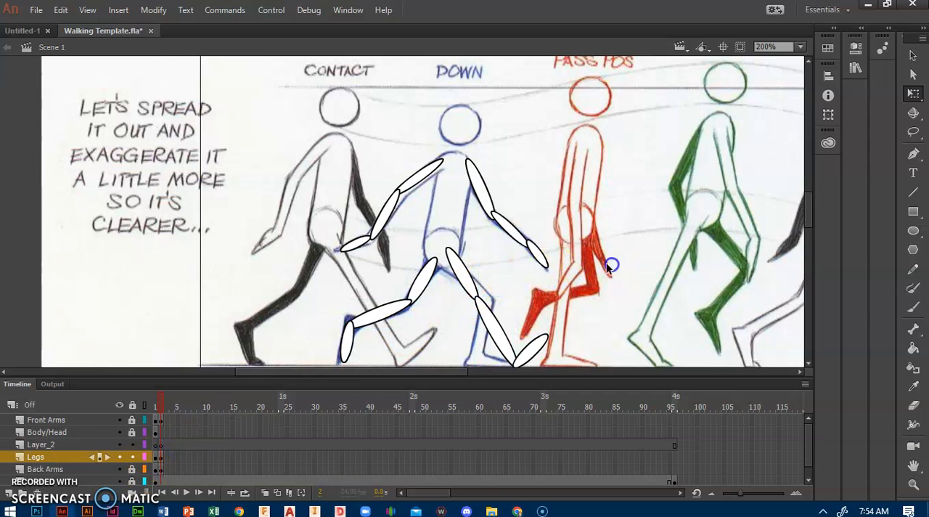
pyautogui.click(462, 286)
pyautogui.keyDown('shift'); pyautogui.click(485, 328); pyautogui.keyUp('shift')
pyautogui.keyDown('shift'); pyautogui.click(532, 354); pyautogui.keyUp('shift')
pyautogui.click(61, 10)
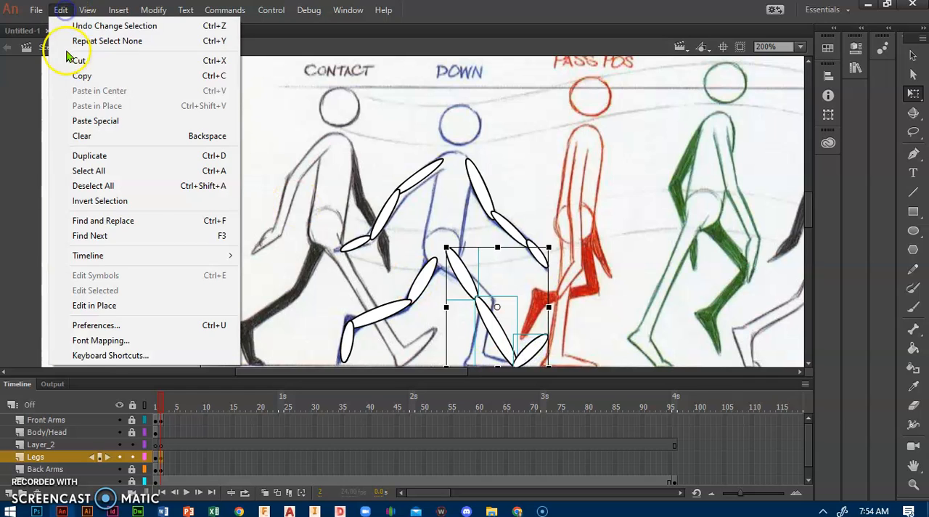
pyautogui.click(68, 65)
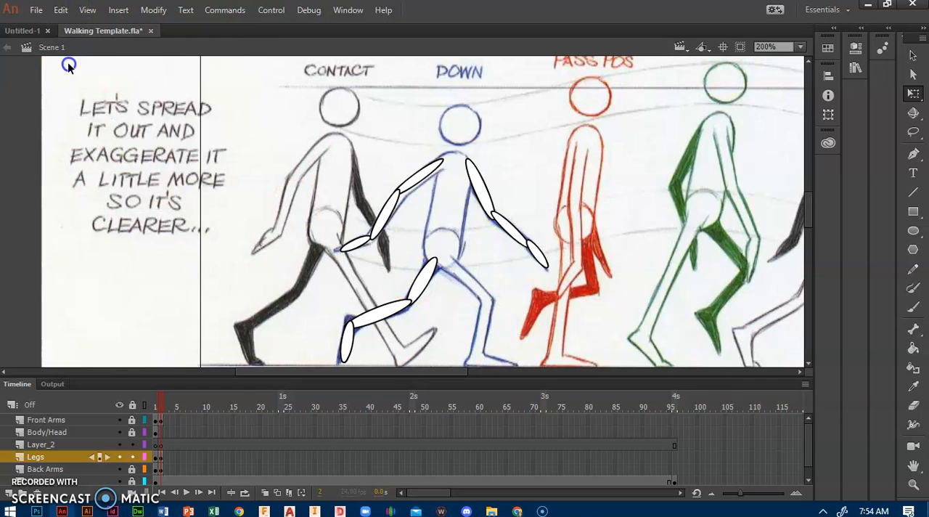
# Paste the cut front leg pieces in place on frame 2 of Layer_2
pyautogui.click(160, 444)
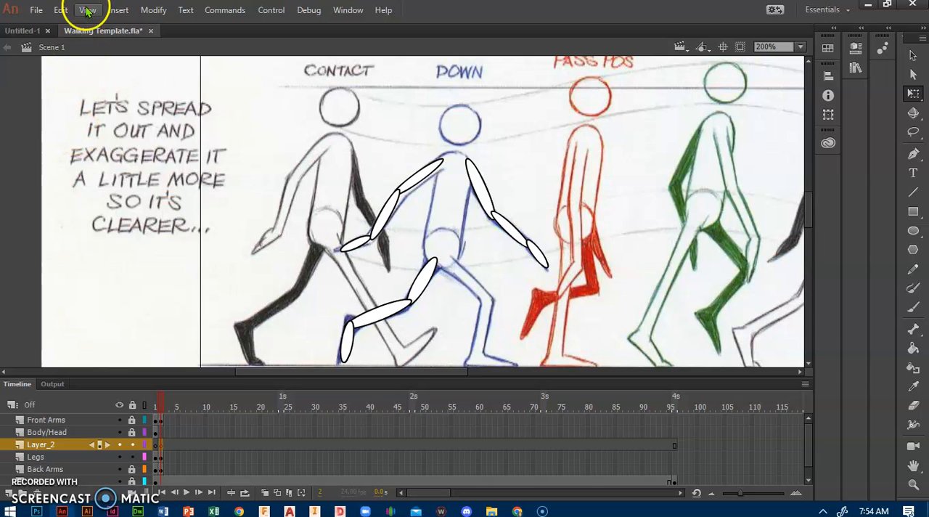
pyautogui.click(61, 10)
pyautogui.click(80, 106)
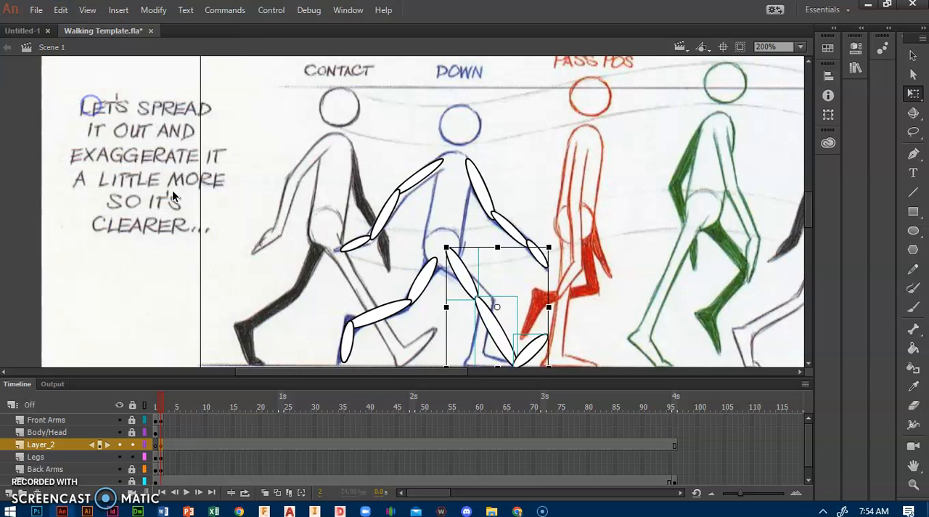
# Rename Layer_2 as "Front leg" and deselect the leg pieces
pyautogui.doubleClick(43, 444)
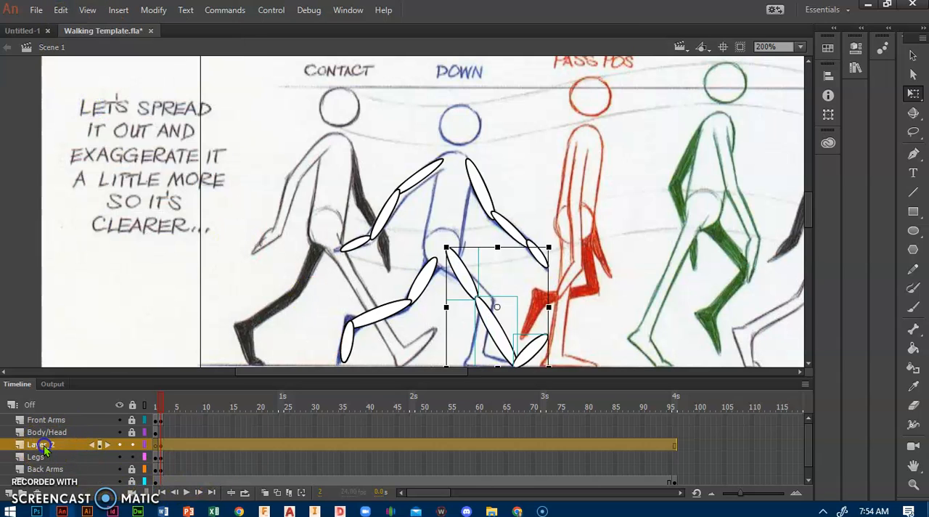
pyautogui.write('Front')
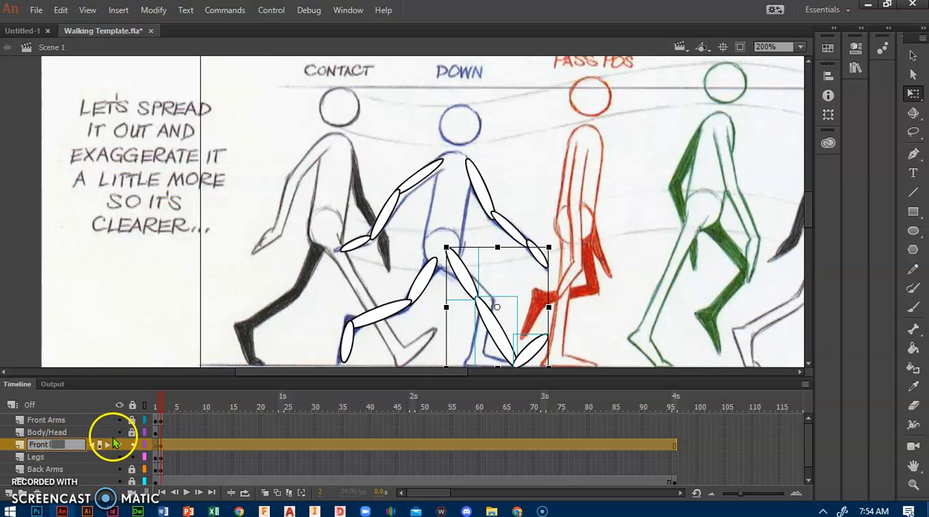
pyautogui.press('Return')
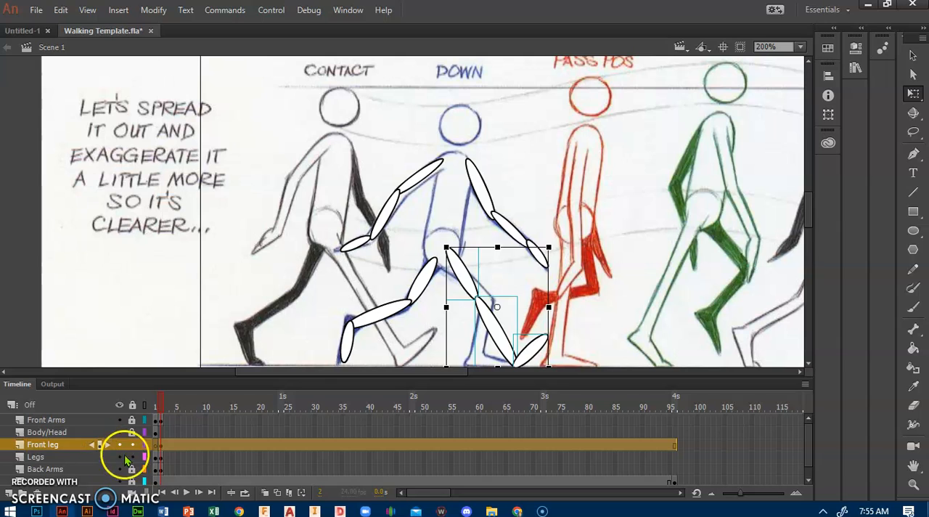
pyautogui.click(608, 301)
# Rotate the front foot flat and move it onto the blue Down figure's front foot at the ground line
pyautogui.scroll(-1, 591, 312)
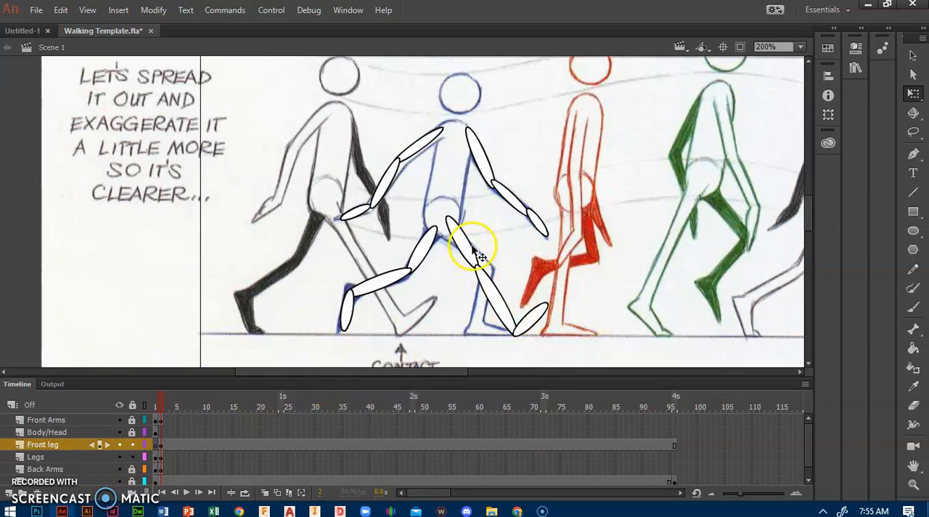
pyautogui.click(530, 330)
pyautogui.moveTo(534, 327); pyautogui.dragTo(478, 331)
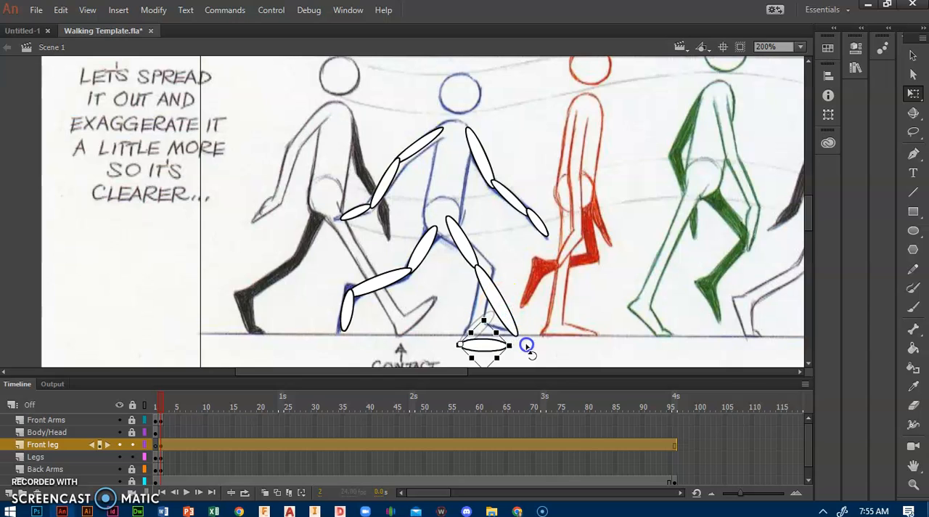
pyautogui.moveTo(483, 349); pyautogui.dragTo(493, 333)
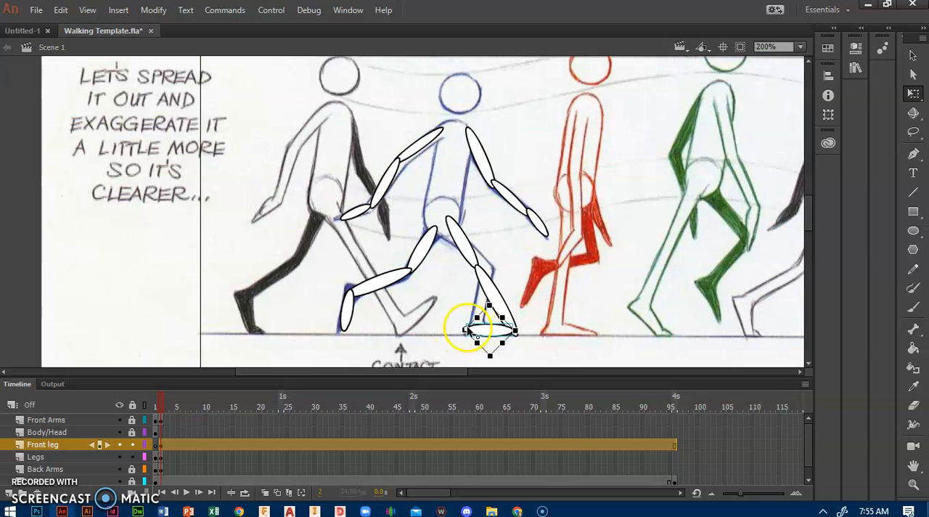
# Rotate the front shin and move it onto the blue Down figure's front shin, meeting the flat foot
pyautogui.click(488, 289)
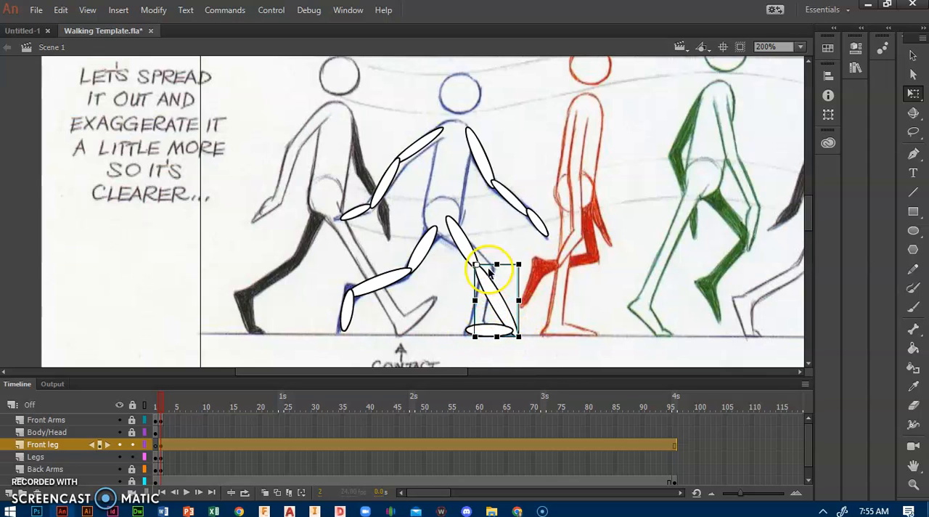
pyautogui.moveTo(524, 351); pyautogui.dragTo(461, 376)
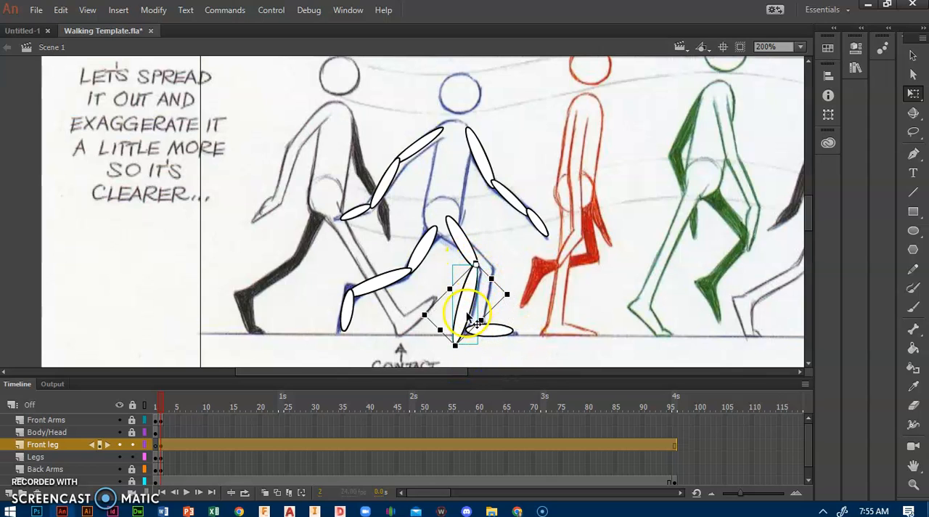
pyautogui.moveTo(465, 305)
pyautogui.mouseDown()
pyautogui.moveTo(477, 295)
pyautogui.moveTo(488, 305)
pyautogui.moveTo(480, 294)
pyautogui.mouseUp()
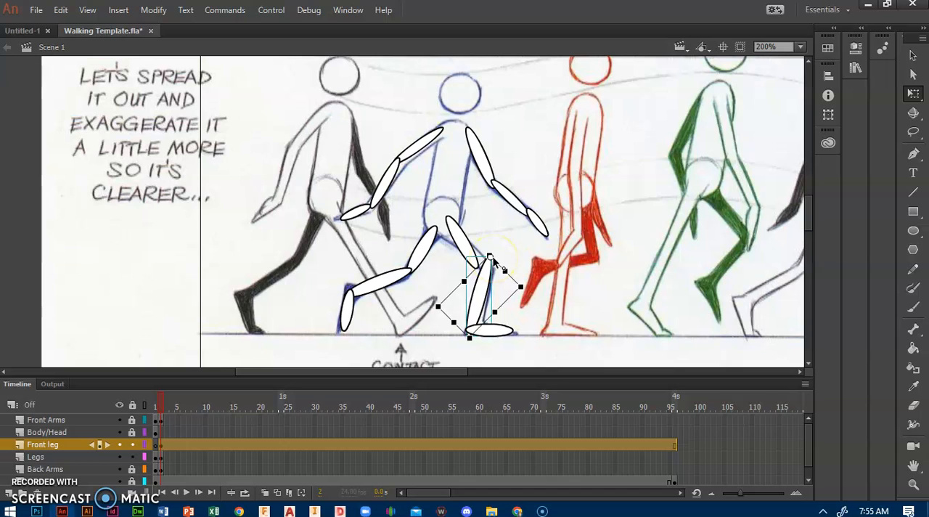
pyautogui.moveTo(489, 256); pyautogui.dragTo(490, 281)
# Rotate the front thigh and move it onto the blue Down figure's thigh so it joins hip and knee
pyautogui.moveTo(473, 324); pyautogui.dragTo(470, 249)
pyautogui.click(466, 248)
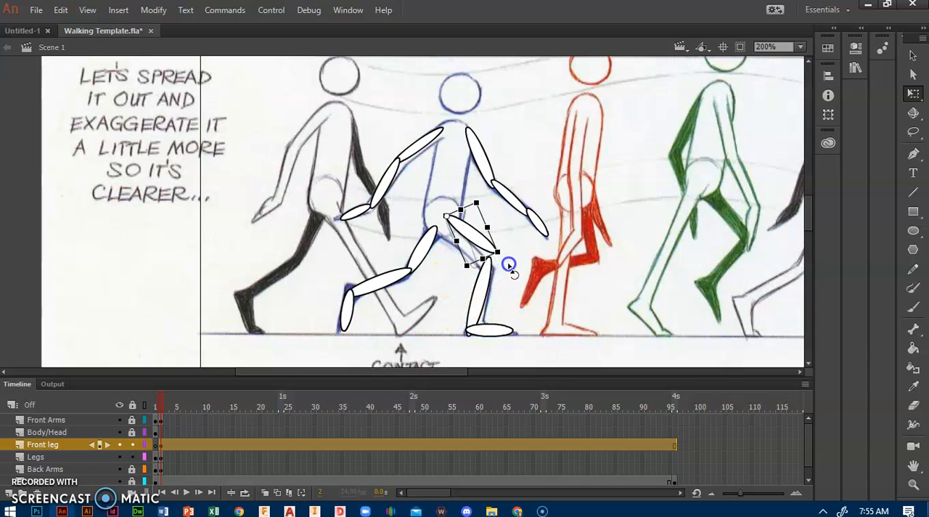
pyautogui.moveTo(501, 267)
pyautogui.mouseDown()
pyautogui.moveTo(474, 255)
pyautogui.moveTo(496, 246)
pyautogui.moveTo(487, 259)
pyautogui.moveTo(500, 279)
pyautogui.mouseUp()
pyautogui.moveTo(464, 254); pyautogui.dragTo(474, 256)
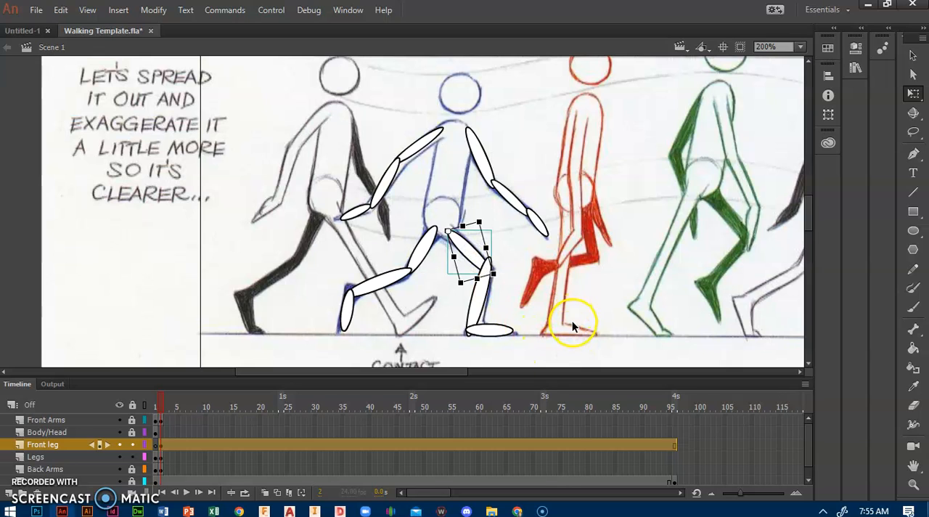
pyautogui.click(572, 325)
pyautogui.click(461, 248)
pyautogui.moveTo(470, 255)
pyautogui.mouseDown()
pyautogui.moveTo(470, 270)
pyautogui.moveTo(468, 251)
pyautogui.mouseUp()
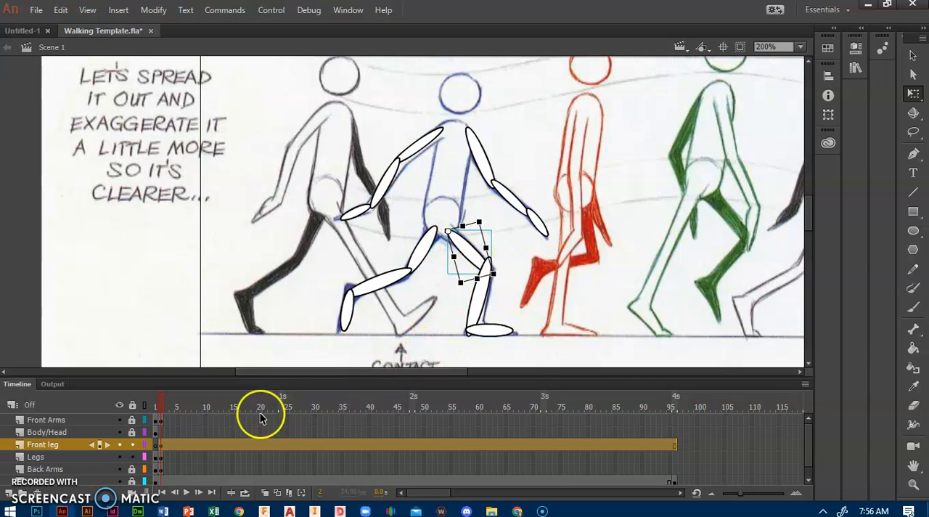
# Remove the frames of the Front leg layer from frame 3 through frame 96
pyautogui.click(160, 431)
pyautogui.click(167, 444)
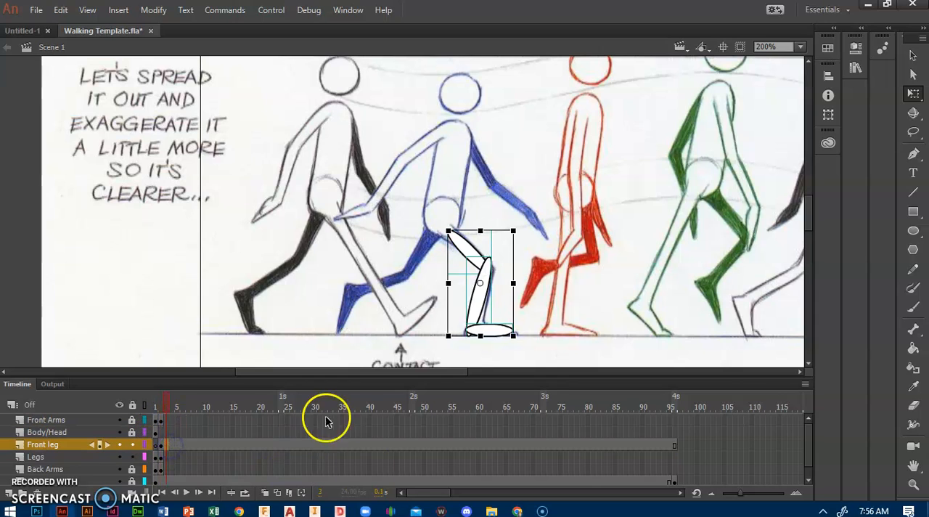
pyautogui.keyDown('shift'); pyautogui.click(673, 445); pyautogui.keyUp('shift')
pyautogui.rightClick(181, 446)
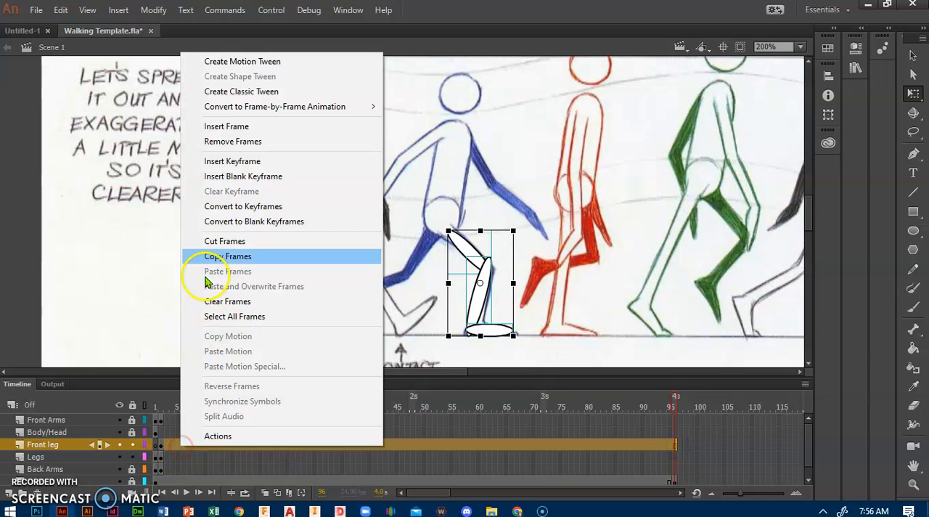
pyautogui.click(223, 142)
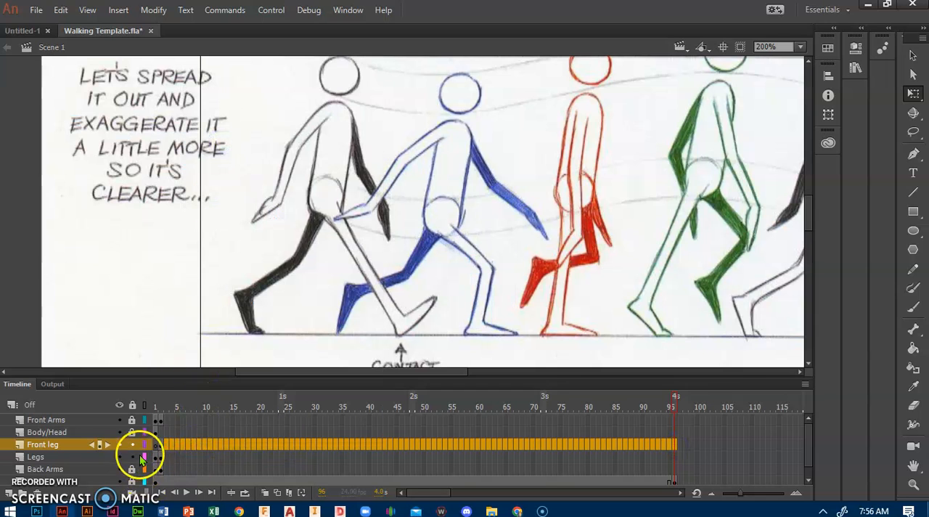
# Lock the Front leg and Legs layers and insert a keyframe at frame 2 of the Body/Head layer
pyautogui.click(162, 443)
pyautogui.click(160, 434)
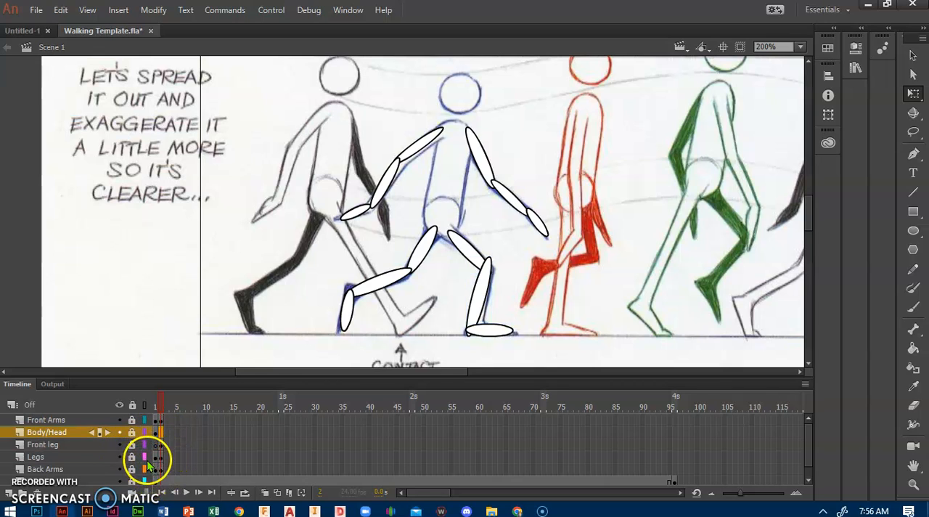
pyautogui.rightClick(164, 434)
pyautogui.click(158, 439)
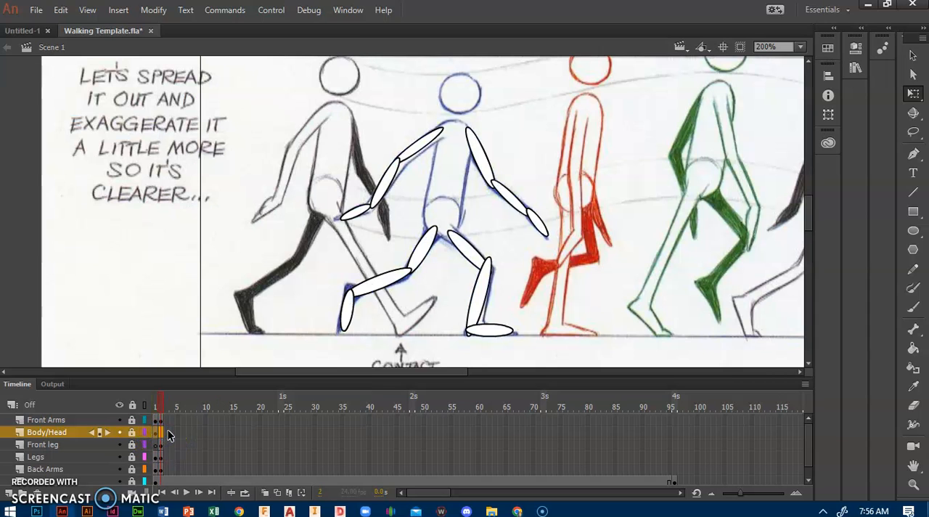
pyautogui.rightClick(164, 434)
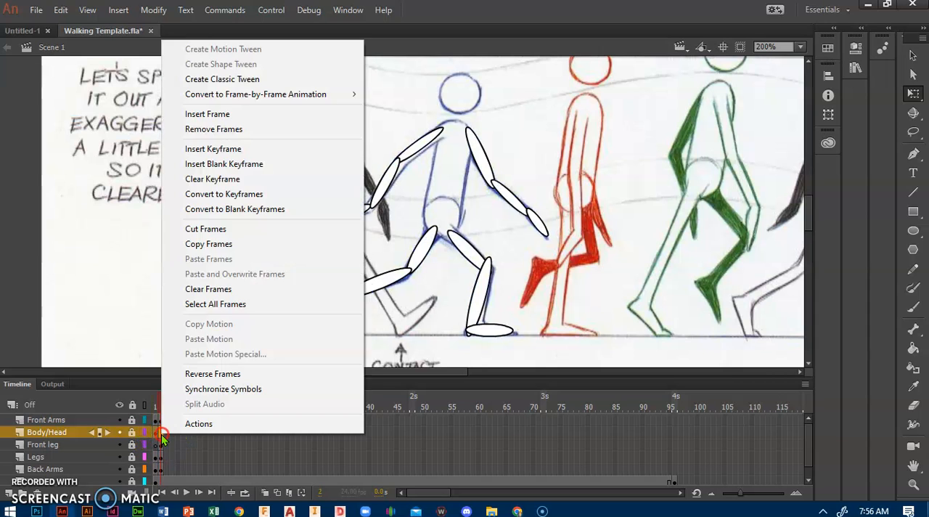
pyautogui.click(213, 152)
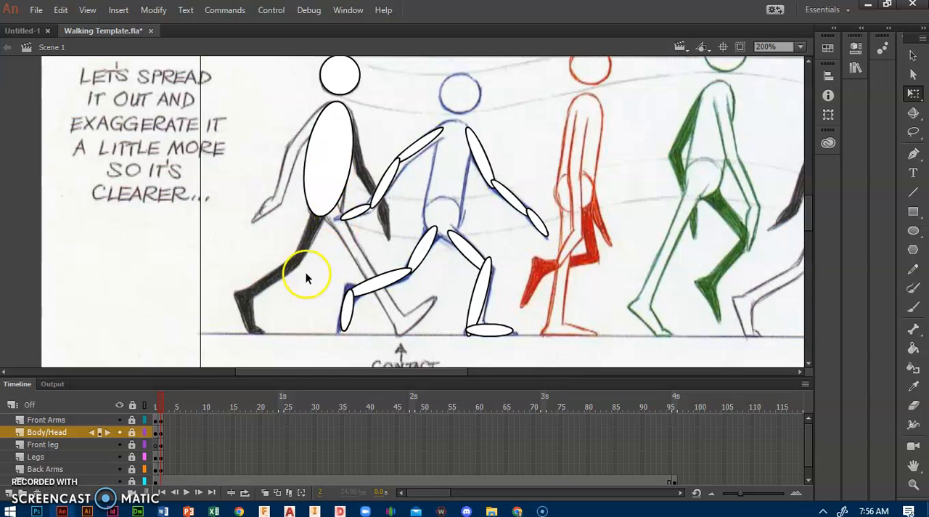
# Unlock the Body/Head layer and move the head and torso onto the blue Down figure at frame 2
pyautogui.click(142, 435)
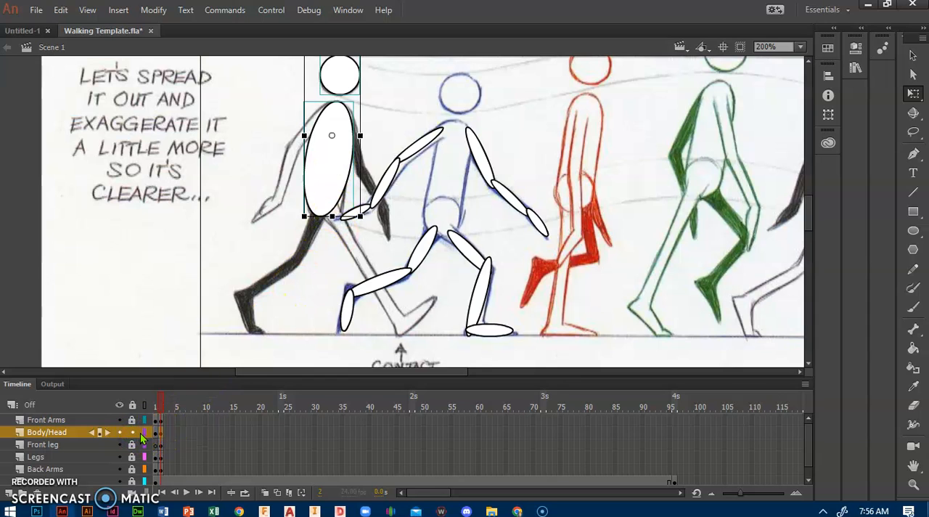
pyautogui.moveTo(324, 185)
pyautogui.mouseDown()
pyautogui.moveTo(427, 215)
pyautogui.moveTo(441, 202)
pyautogui.mouseUp()
pyautogui.press('Right')
pyautogui.press('Right')
pyautogui.press('Right')
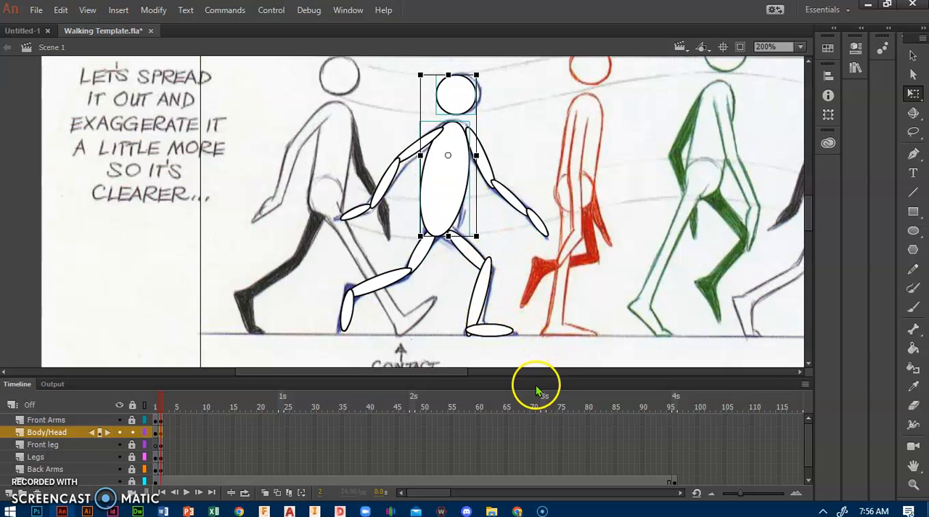
pyautogui.press('Right')
pyautogui.press('Right')
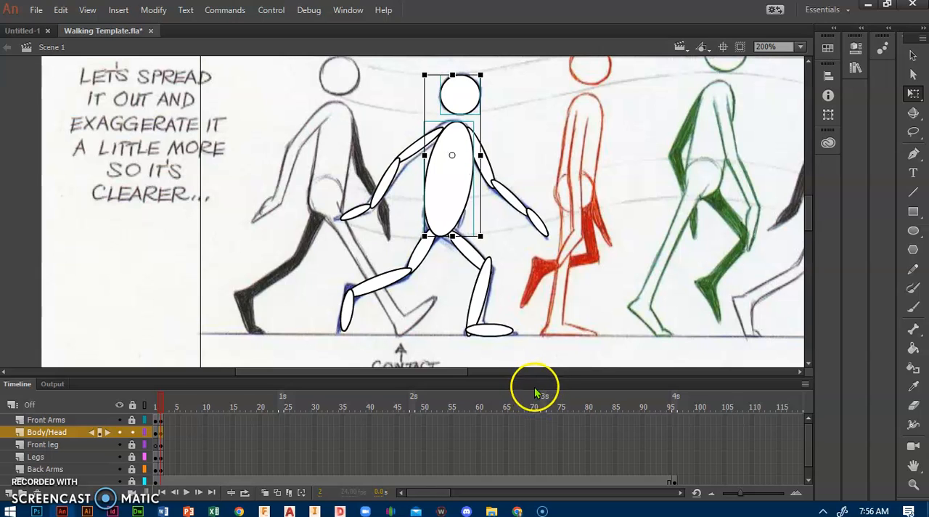
# Insert a keyframe at frame 3 of Body/Head, move head and torso onto the red Pass Pos figure, and lock the layer
pyautogui.hotkey('ctrl', '1')
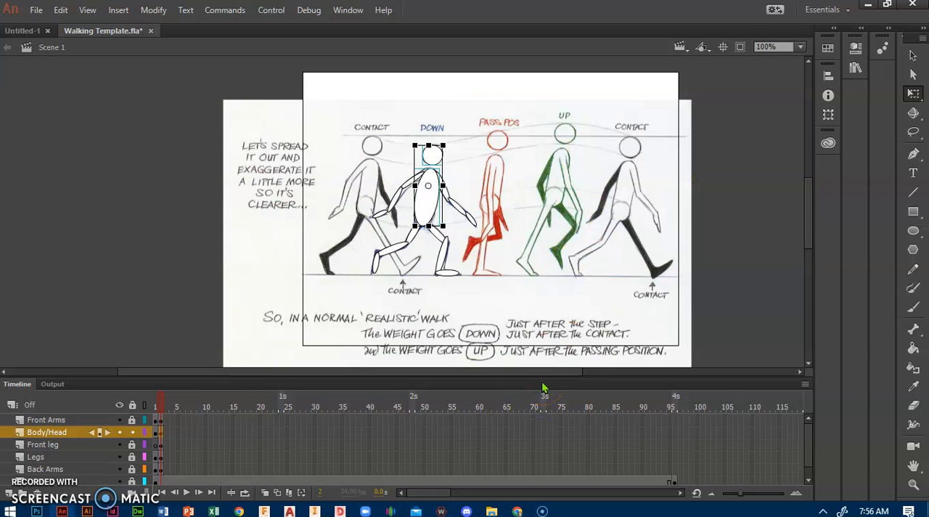
pyautogui.click(166, 421)
pyautogui.click(168, 432)
pyautogui.rightClick(167, 436)
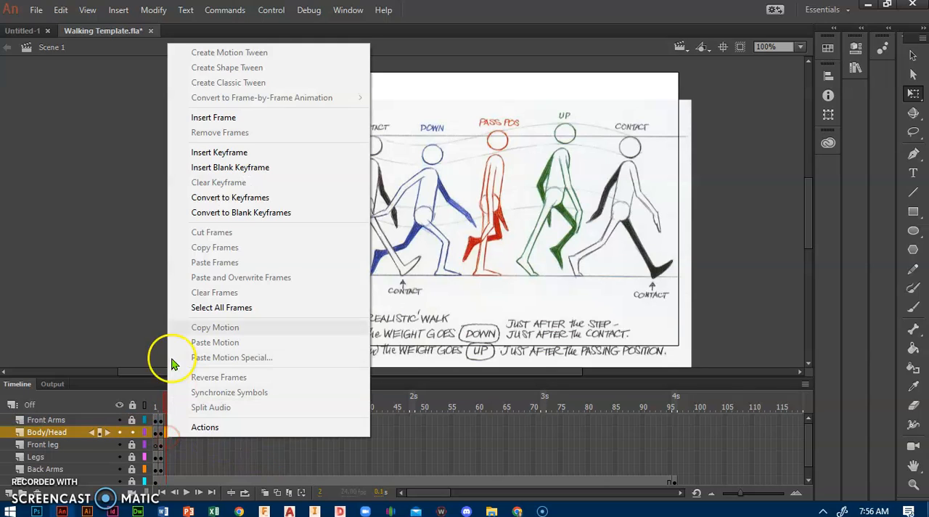
pyautogui.click(197, 152)
pyautogui.moveTo(427, 197); pyautogui.dragTo(497, 194)
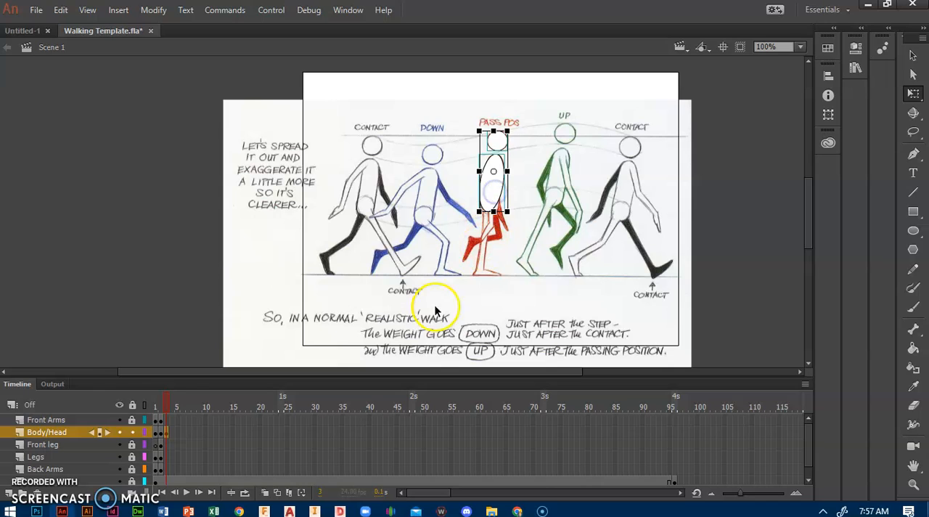
pyautogui.click(131, 431)
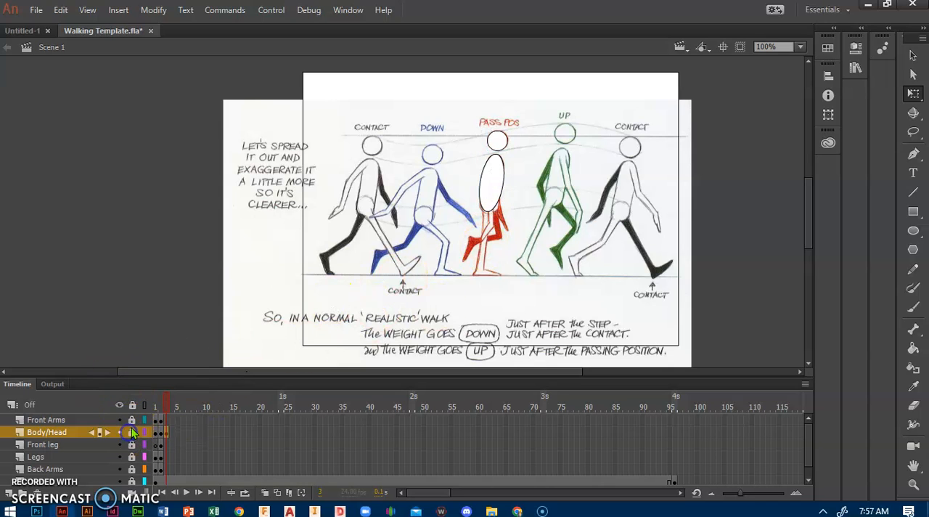
# Insert a keyframe at frame 3 of the Front Arms layer, unlock that layer and hide the Body/Head layer
pyautogui.click(168, 421)
pyautogui.rightClick(169, 422)
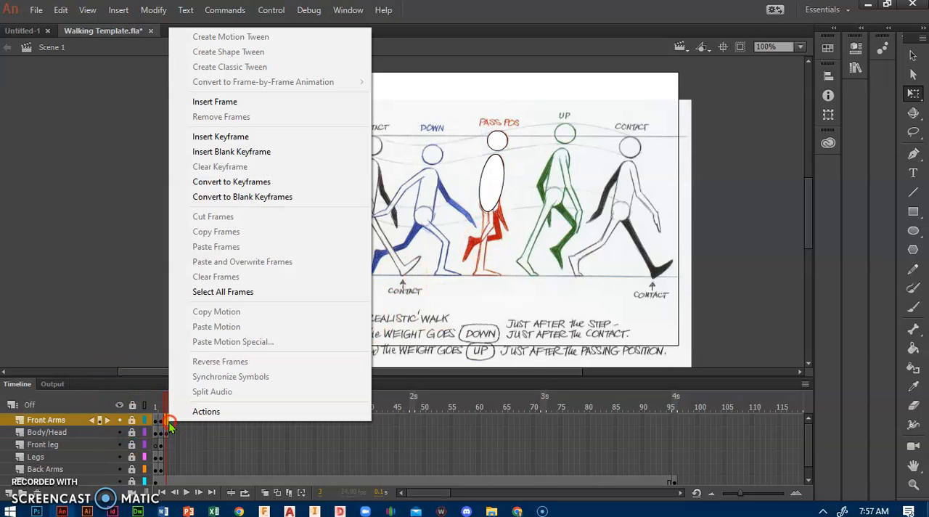
pyautogui.click(201, 141)
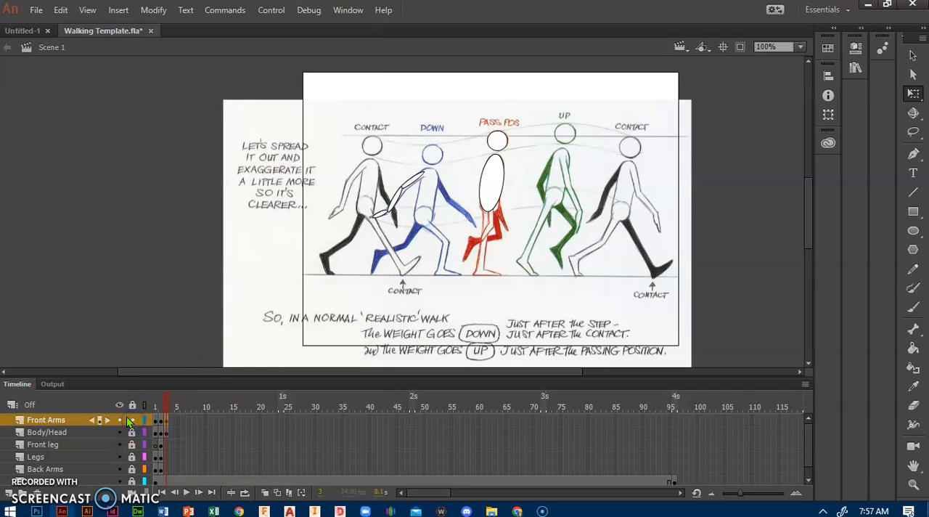
pyautogui.click(132, 444)
pyautogui.click(119, 432)
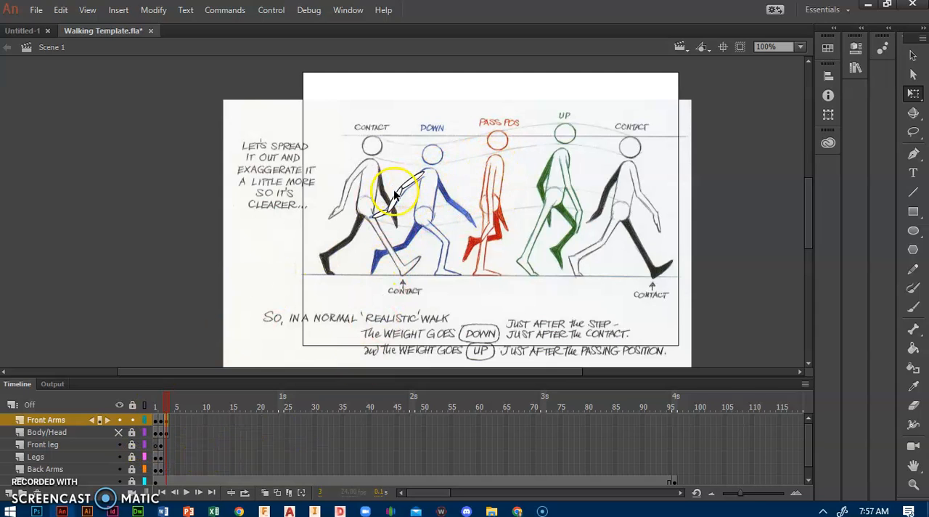
# Move the front forearm onto the red Pass Pos figure's forearm and rotate it to hang vertically
pyautogui.moveTo(397, 210); pyautogui.dragTo(492, 227)
pyautogui.press('Up')
pyautogui.press('Up')
pyautogui.press('Up')
pyautogui.press('Up')
pyautogui.press('Up')
pyautogui.press('Up')
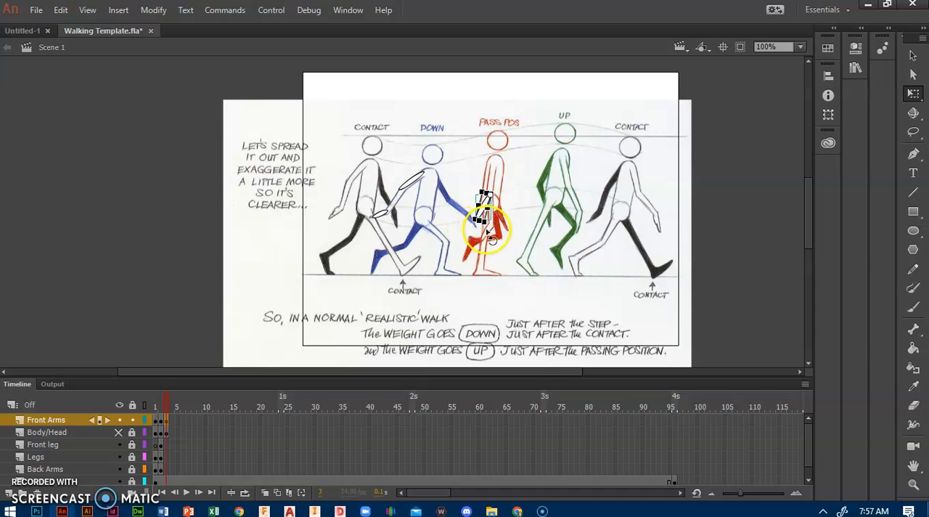
pyautogui.moveTo(492, 239); pyautogui.dragTo(498, 247)
pyautogui.hotkey('ctrl', '=')
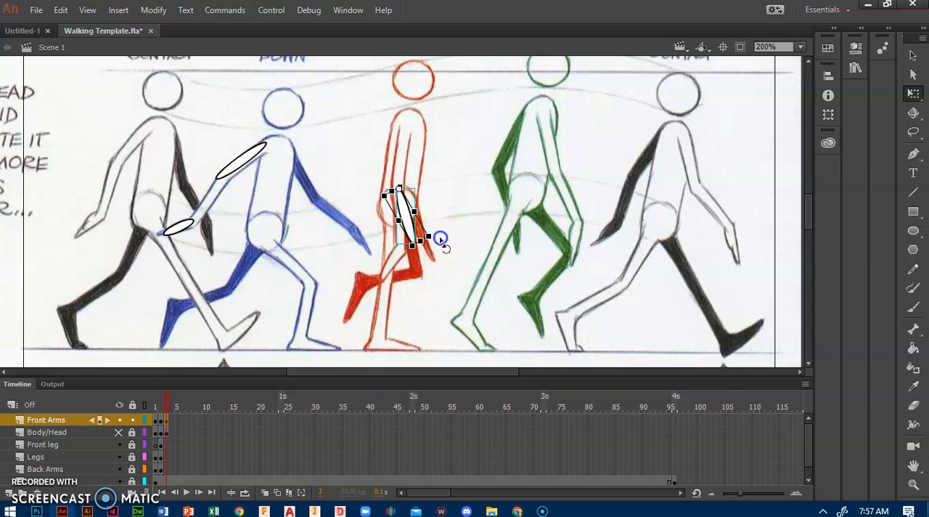
pyautogui.moveTo(439, 248); pyautogui.dragTo(435, 254)
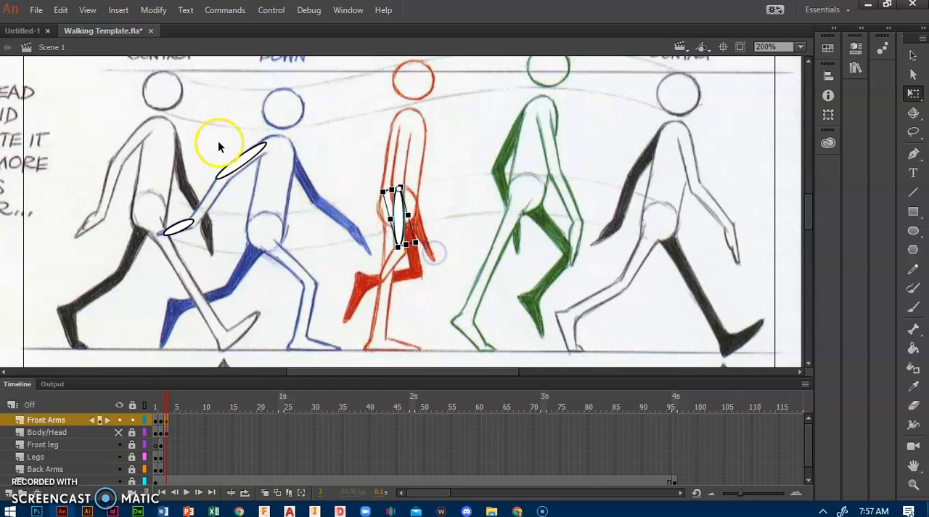
# Fit the front upper arm to the red figure by rotating and slightly lengthening it, and place the hand below the forearm
pyautogui.moveTo(239, 167); pyautogui.dragTo(385, 209)
pyautogui.moveTo(408, 156); pyautogui.dragTo(399, 156)
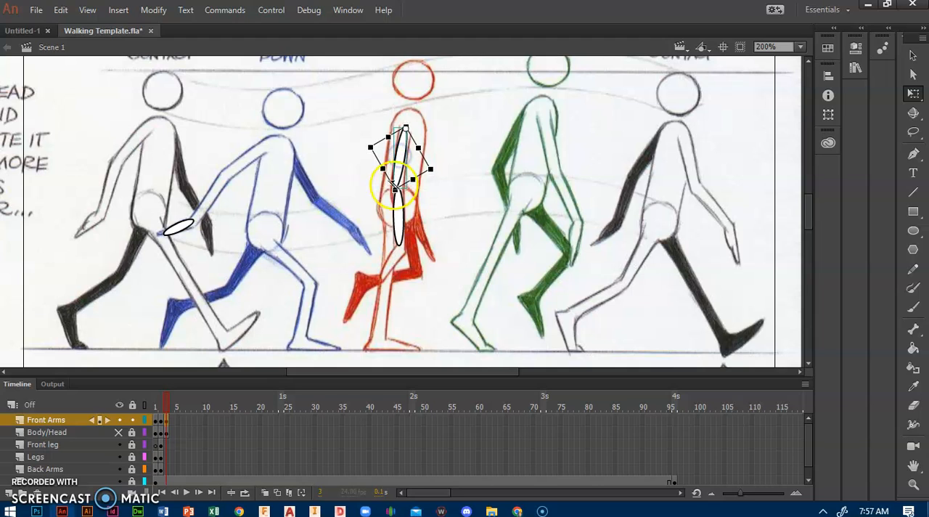
pyautogui.moveTo(394, 190); pyautogui.dragTo(395, 200)
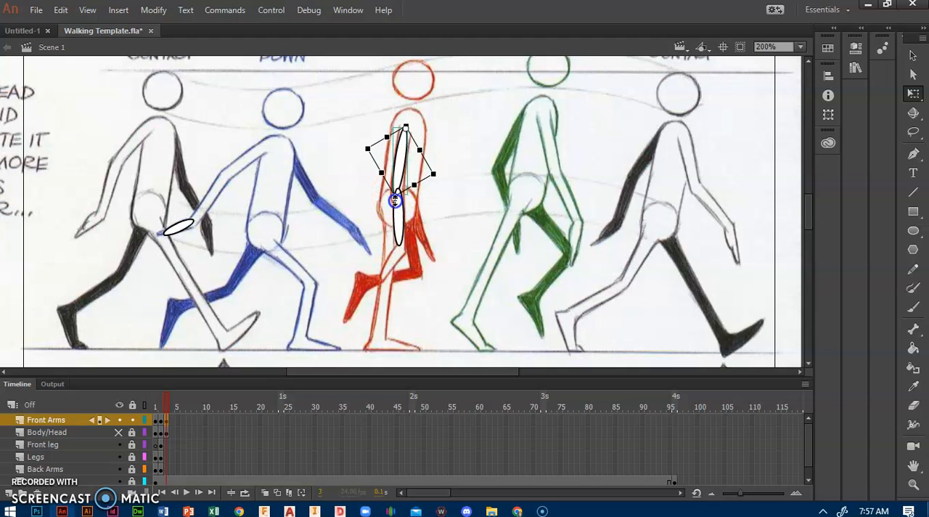
pyautogui.moveTo(399, 165); pyautogui.dragTo(400, 163)
pyautogui.click(465, 182)
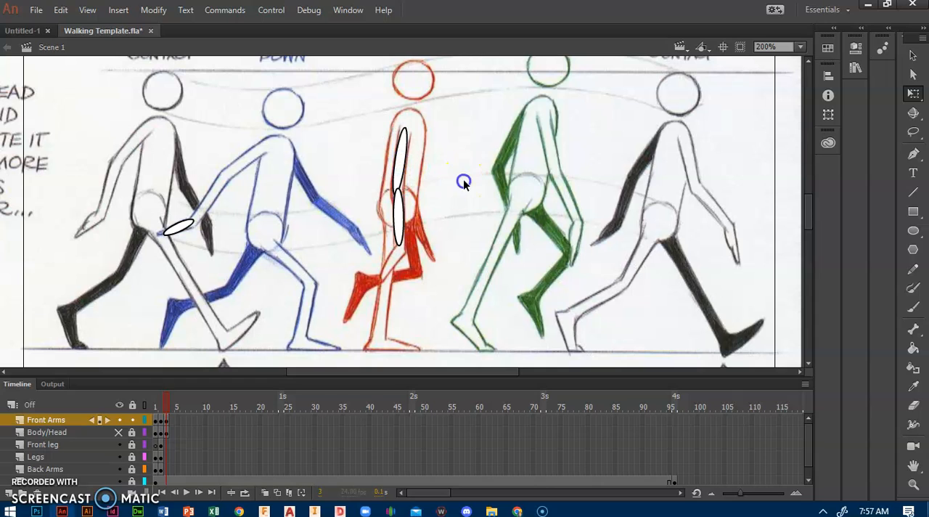
pyautogui.moveTo(184, 230); pyautogui.dragTo(408, 284)
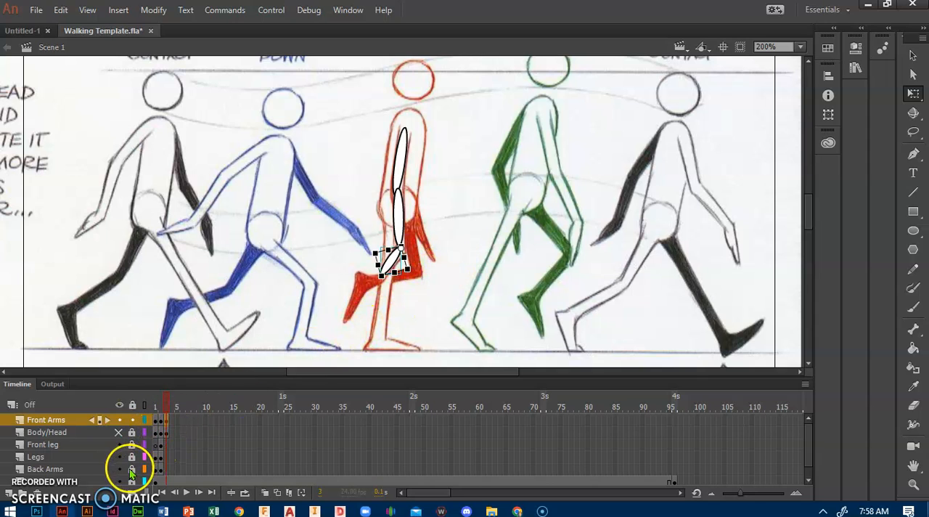
# Insert a keyframe at frame 3 of the Back Arms layer, unlock that layer and lock Front Arms
pyautogui.click(166, 469)
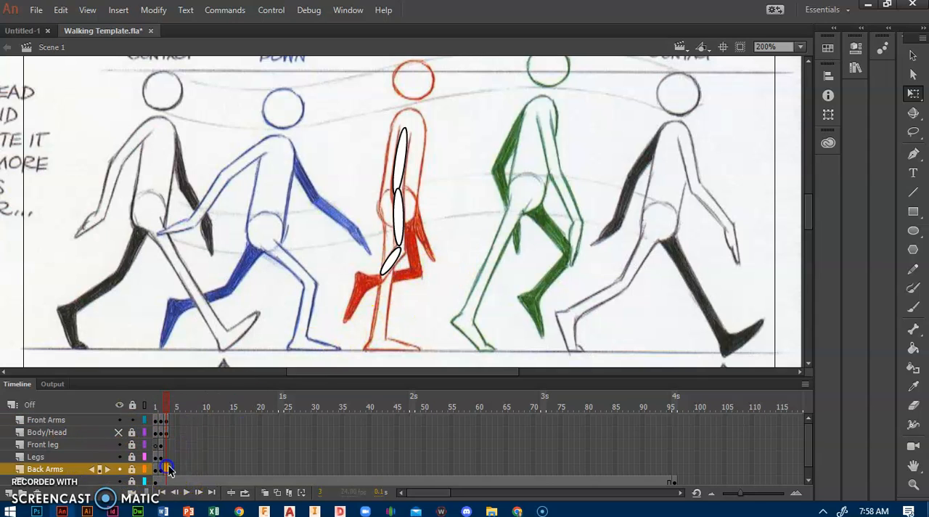
pyautogui.rightClick(166, 470)
pyautogui.click(167, 469)
pyautogui.rightClick(168, 469)
pyautogui.click(196, 184)
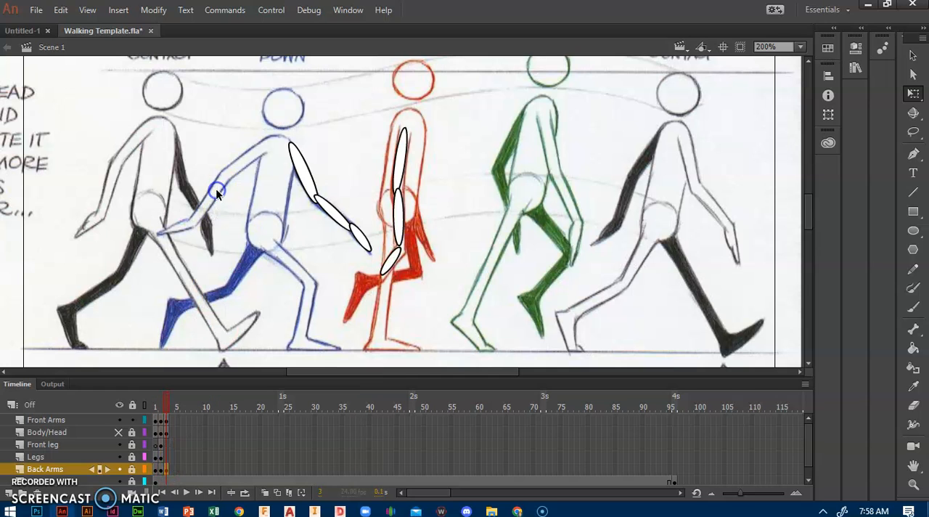
pyautogui.moveTo(308, 180); pyautogui.dragTo(326, 187)
pyautogui.click(131, 420)
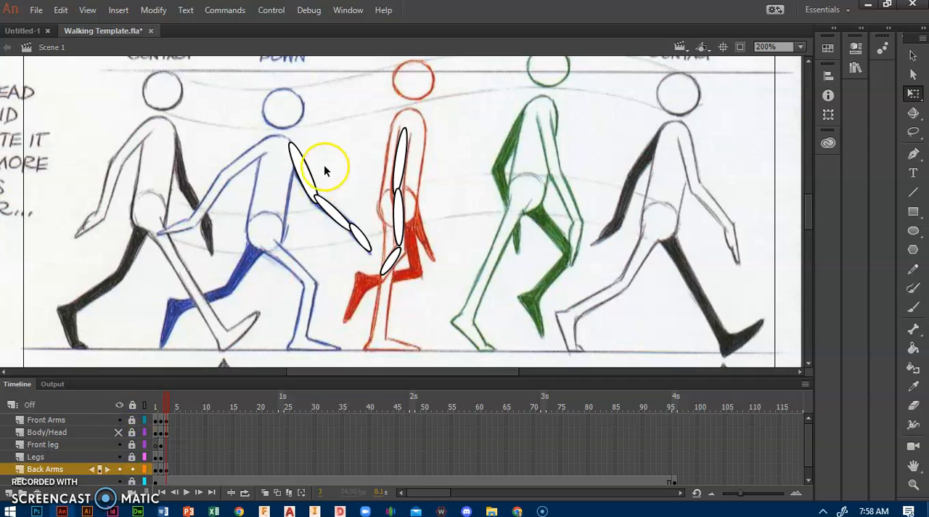
# Move the back upper arm and forearm onto the red Pass Pos figure, rotate both to its arm pose and nudge the forearm into place
pyautogui.moveTo(301, 169); pyautogui.dragTo(413, 154)
pyautogui.moveTo(435, 193); pyautogui.dragTo(412, 211)
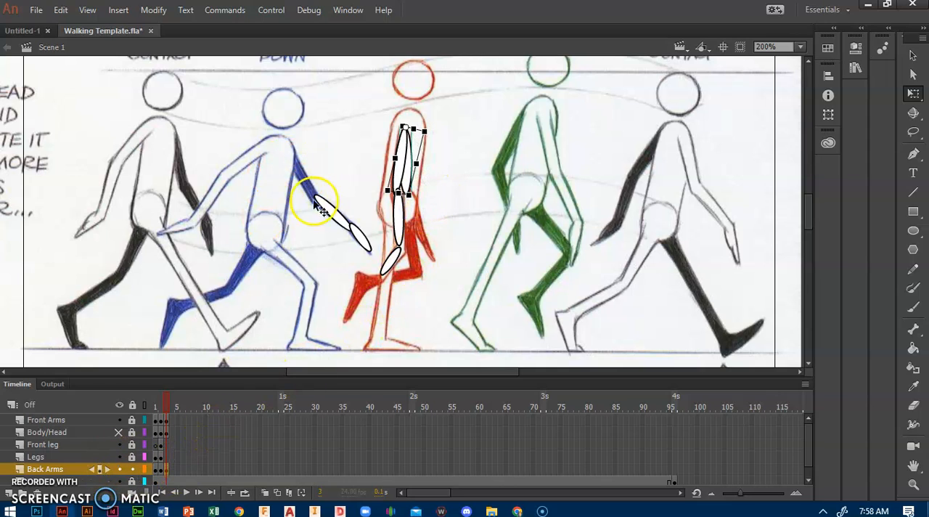
pyautogui.moveTo(332, 217); pyautogui.dragTo(431, 255)
pyautogui.moveTo(418, 226)
pyautogui.mouseDown()
pyautogui.moveTo(411, 217)
pyautogui.moveTo(426, 222)
pyautogui.mouseUp()
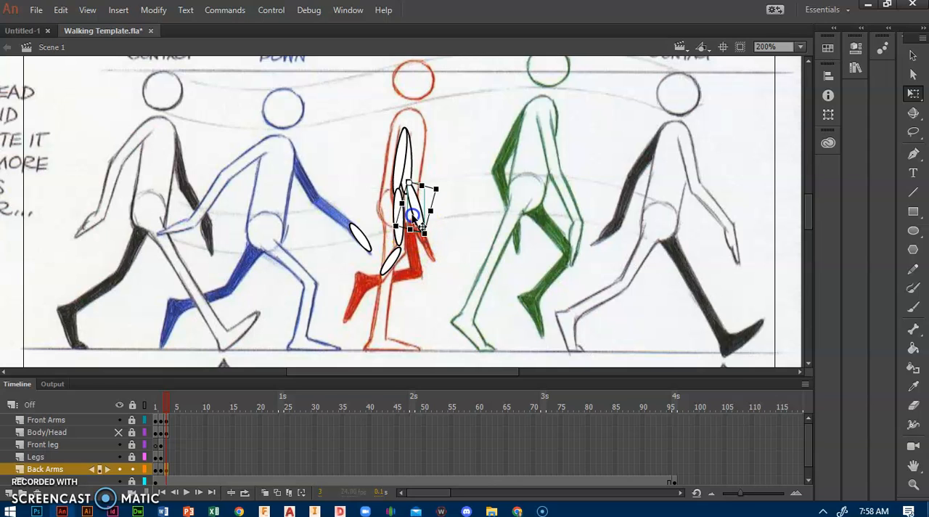
pyautogui.press('Left')
pyautogui.press('Left')
# Attach the back hand to the end of its forearm, rotate it to match the red figure, and show the Body/Head layer
pyautogui.click(360, 238)
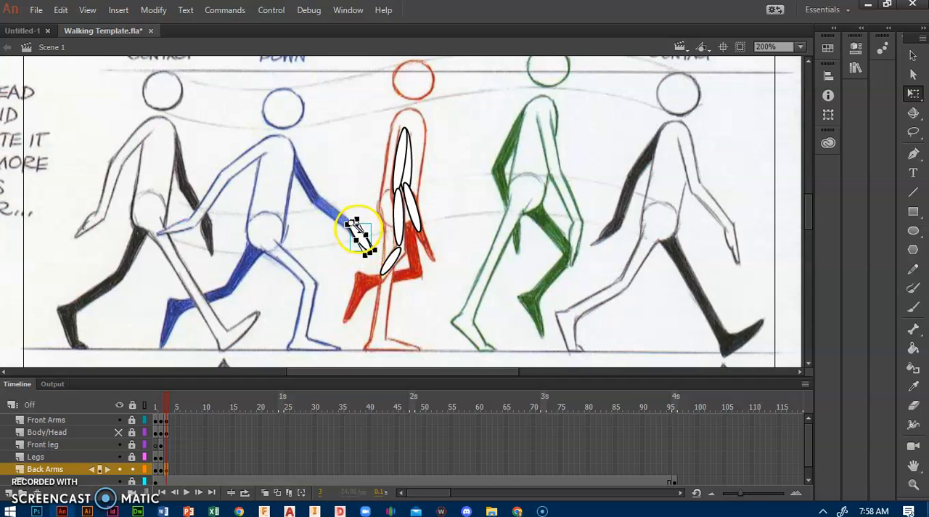
pyautogui.moveTo(355, 230); pyautogui.dragTo(423, 238)
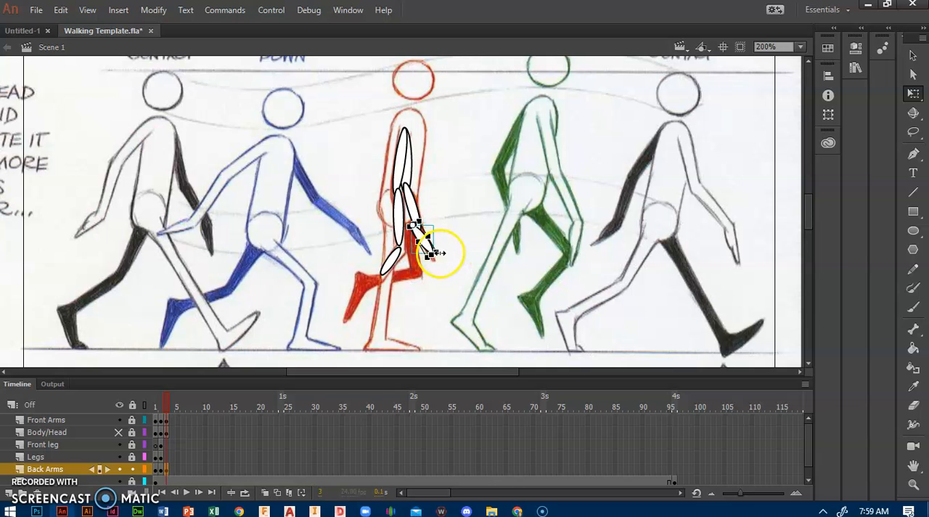
pyautogui.moveTo(444, 262); pyautogui.dragTo(440, 267)
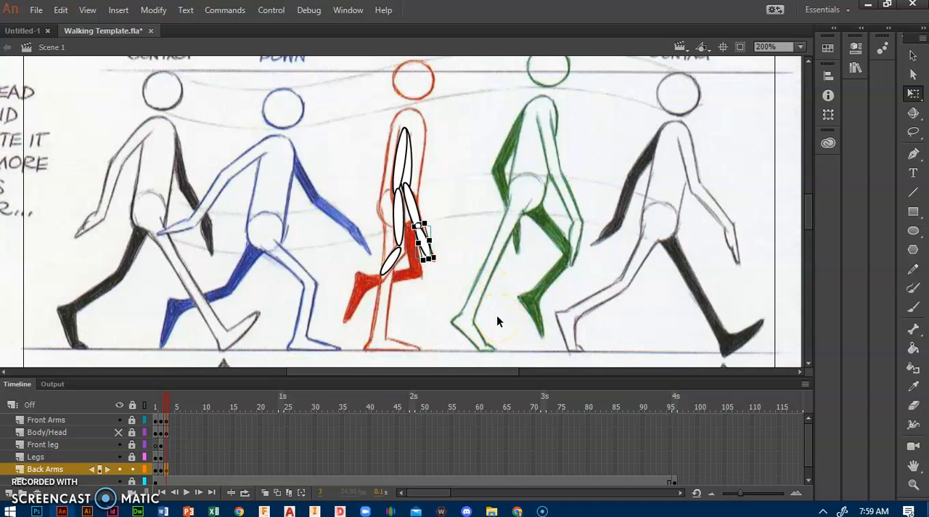
pyautogui.click(118, 433)
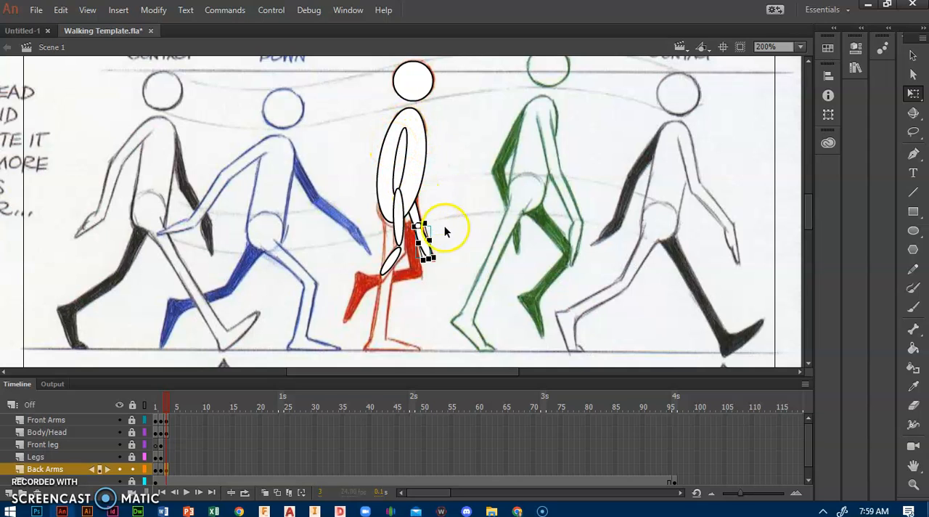
pyautogui.click(543, 278)
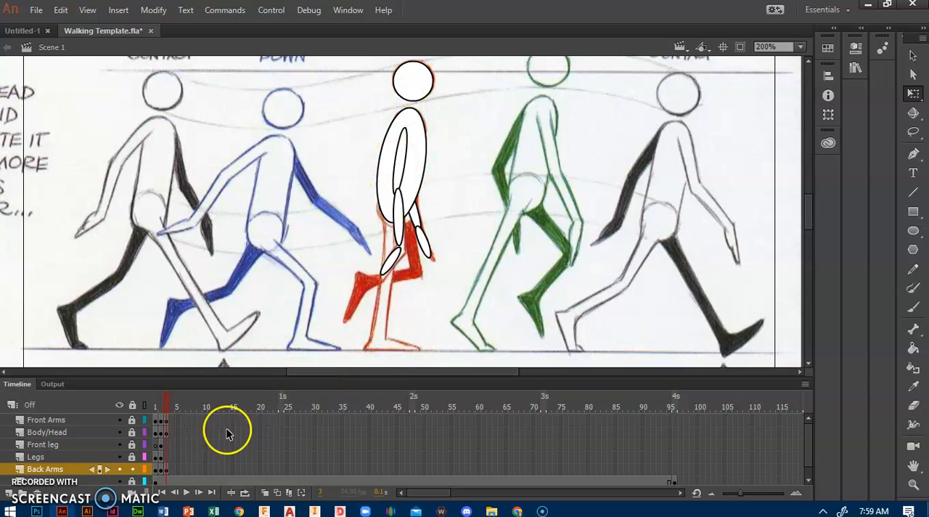
# Reorder the layers so that Front leg sits above Body/Head and below Front Arms
pyautogui.click(48, 444)
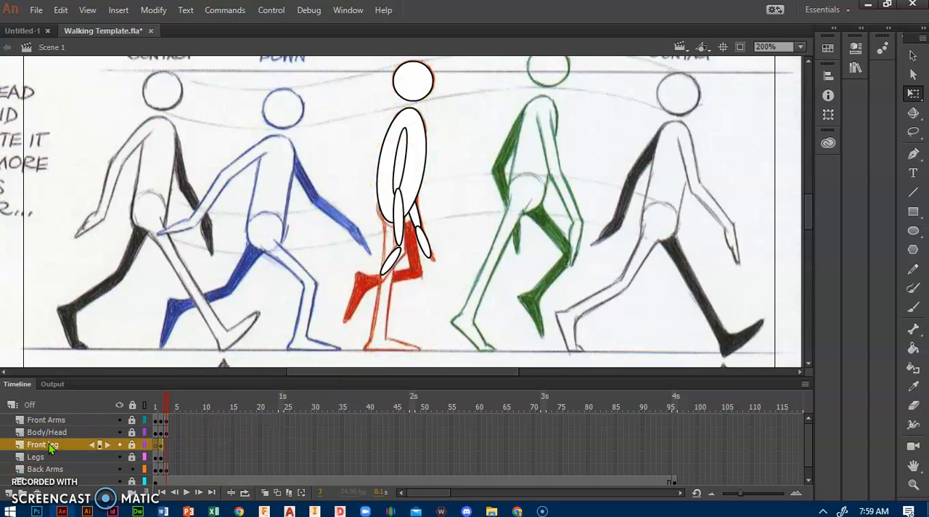
pyautogui.click(53, 444)
pyautogui.moveTo(52, 440); pyautogui.dragTo(52, 425)
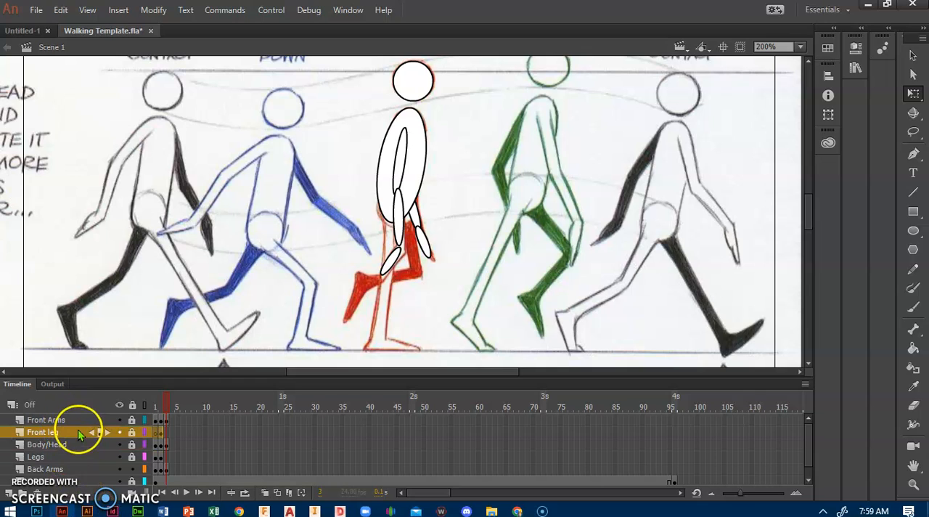
# Insert a keyframe at frame 3 of the Legs layer, unlock that layer and lock Back Arms
pyautogui.rightClick(164, 459)
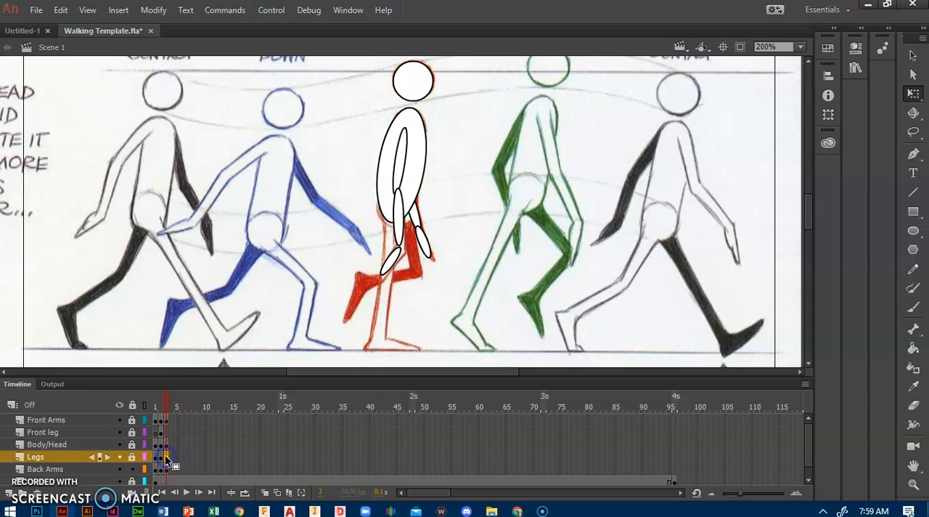
pyautogui.click(217, 172)
pyautogui.moveTo(231, 297); pyautogui.dragTo(247, 265)
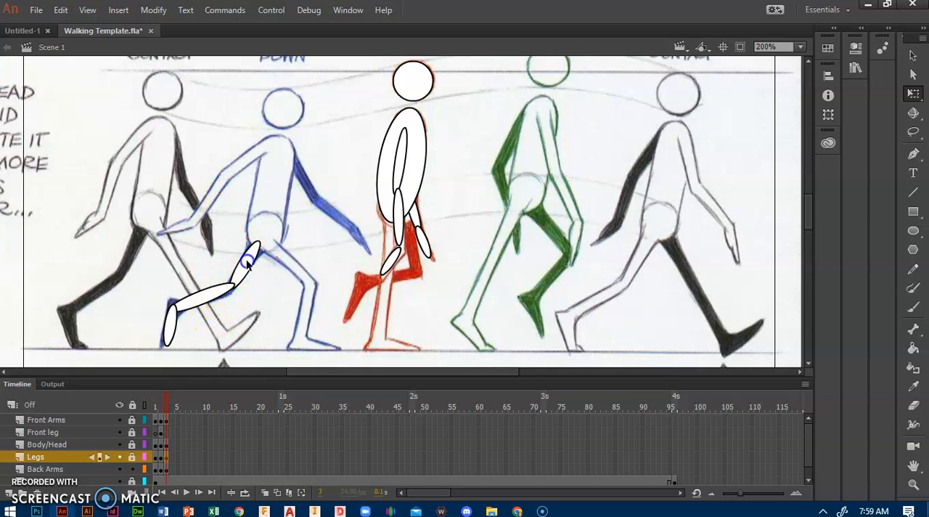
pyautogui.click(133, 469)
# Move the back thigh onto the red figure's raised leg, rotate it nearly vertical and nudge it into alignment
pyautogui.moveTo(240, 275); pyautogui.dragTo(414, 292)
pyautogui.click(410, 239)
pyautogui.press('Left')
pyautogui.press('Left')
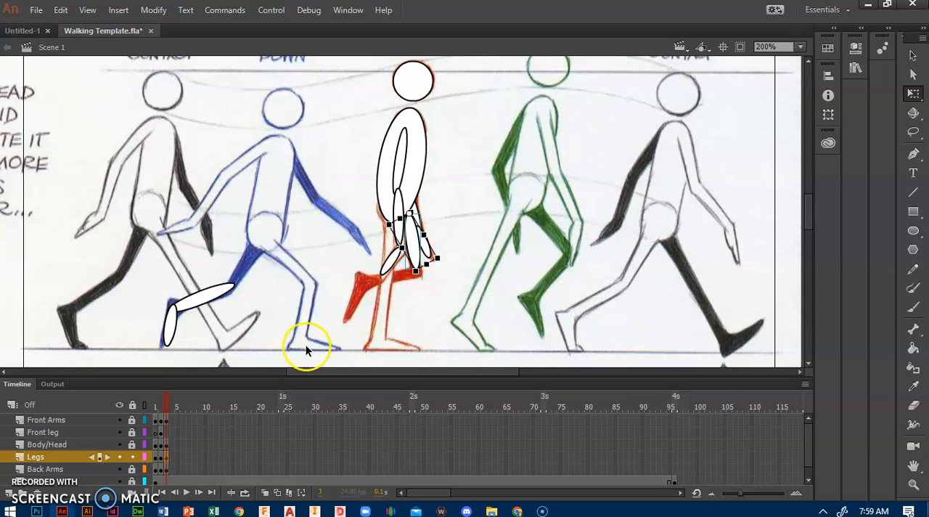
# Join the back shin to the knee of the red figure's raised leg, rotating it nearly horizontal and nudging it into place
pyautogui.moveTo(211, 309); pyautogui.dragTo(394, 283)
pyautogui.moveTo(347, 305); pyautogui.dragTo(341, 293)
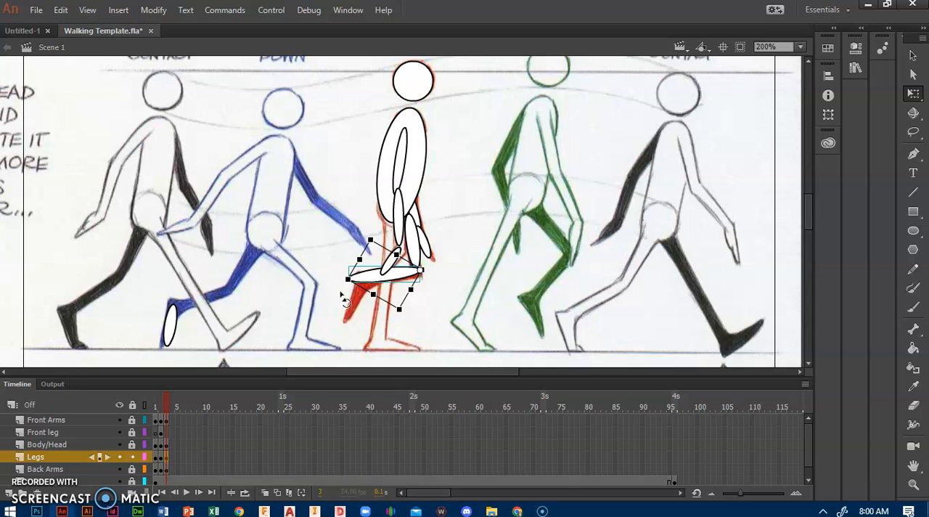
pyautogui.press('Right')
pyautogui.press('Right')
pyautogui.press('Right')
pyautogui.press('Right')
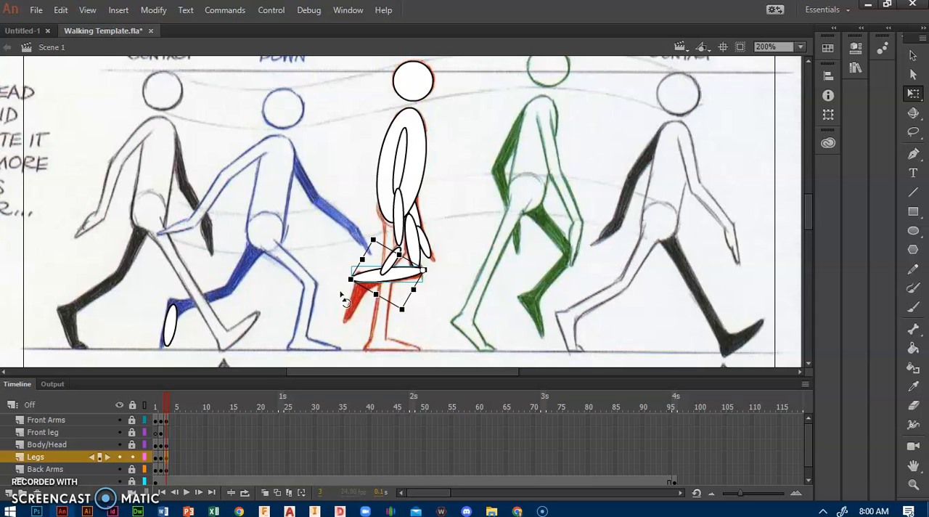
# Place the back foot at the end of the raised shin and rotate it to match the red figure's foot
pyautogui.moveTo(173, 324); pyautogui.dragTo(365, 300)
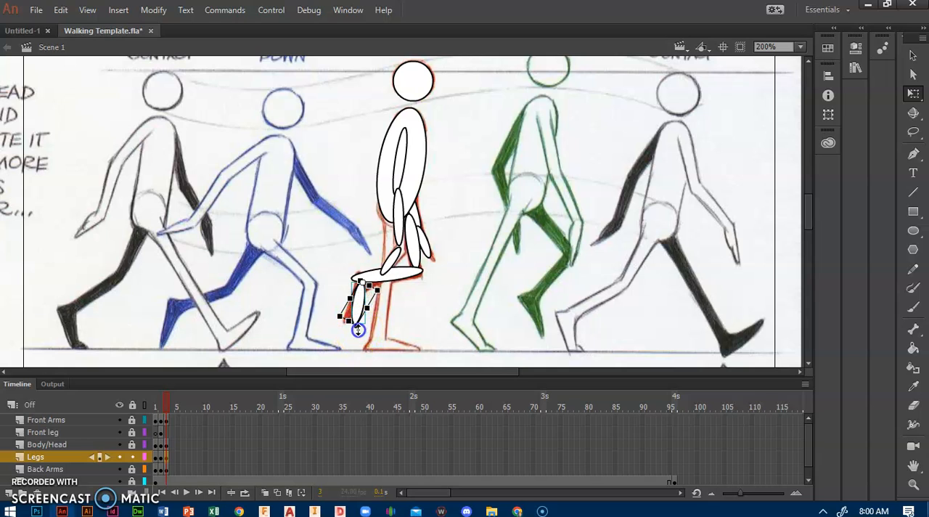
pyautogui.moveTo(353, 336); pyautogui.dragTo(351, 337)
pyautogui.moveTo(362, 301); pyautogui.dragTo(360, 304)
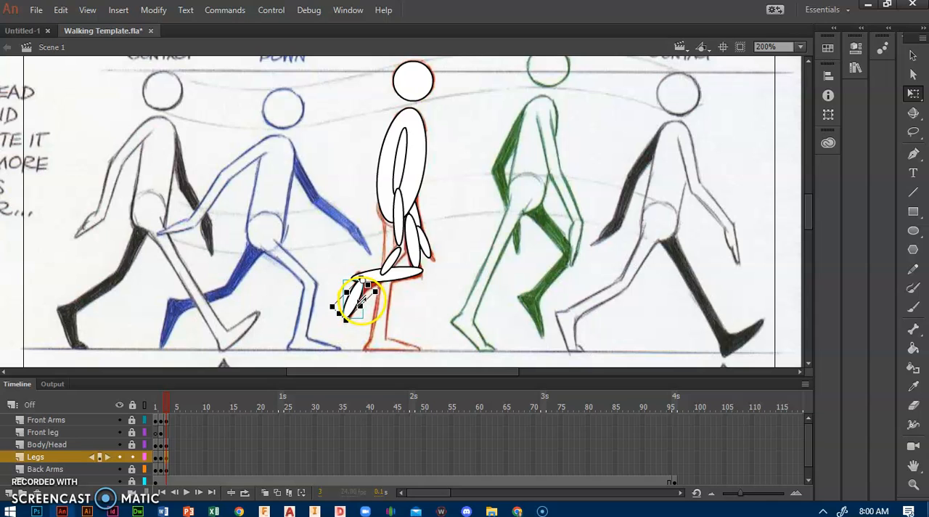
# Lock the Legs layer, unlock Front leg and insert a keyframe at frame 3 of the Front leg layer
pyautogui.click(164, 433)
pyautogui.click(131, 457)
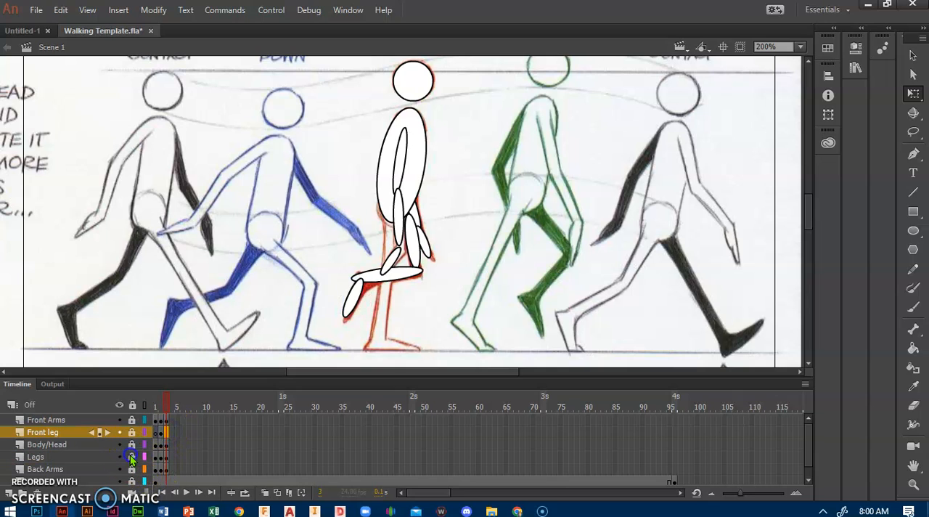
pyautogui.rightClick(166, 432)
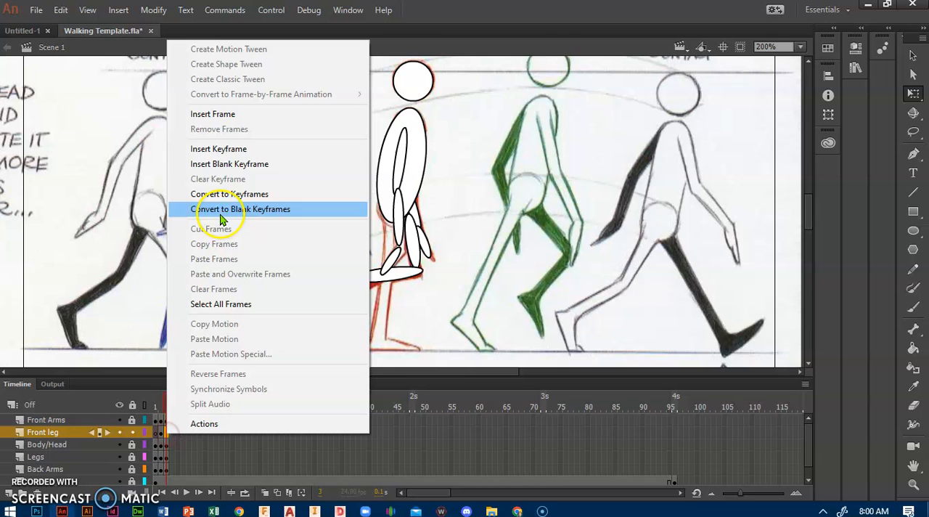
pyautogui.click(206, 149)
# Move the front thigh and shin onto the red figure's standing leg and rotate the shin nearly vertical
pyautogui.moveTo(294, 273); pyautogui.dragTo(382, 237)
pyautogui.click(196, 246)
pyautogui.click(269, 289)
pyautogui.moveTo(269, 289); pyautogui.dragTo(380, 291)
pyautogui.moveTo(368, 347); pyautogui.dragTo(375, 347)
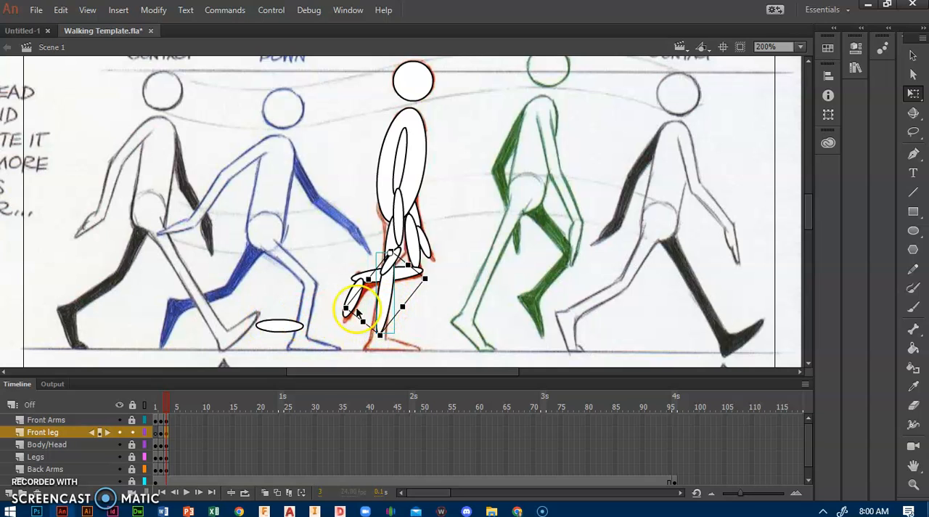
# Nudge the front shin down to the red figure's ankle and set the foot flat beneath it on the ground line
pyautogui.click(385, 306)
pyautogui.press('Down')
pyautogui.press('Down')
pyautogui.press('Down')
pyautogui.press('Down')
pyautogui.press('Down')
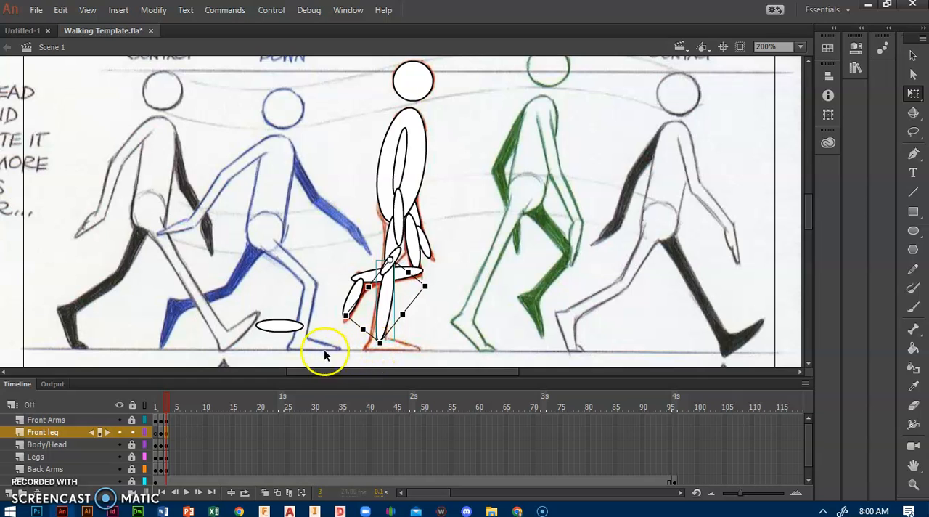
pyautogui.moveTo(276, 328); pyautogui.dragTo(390, 342)
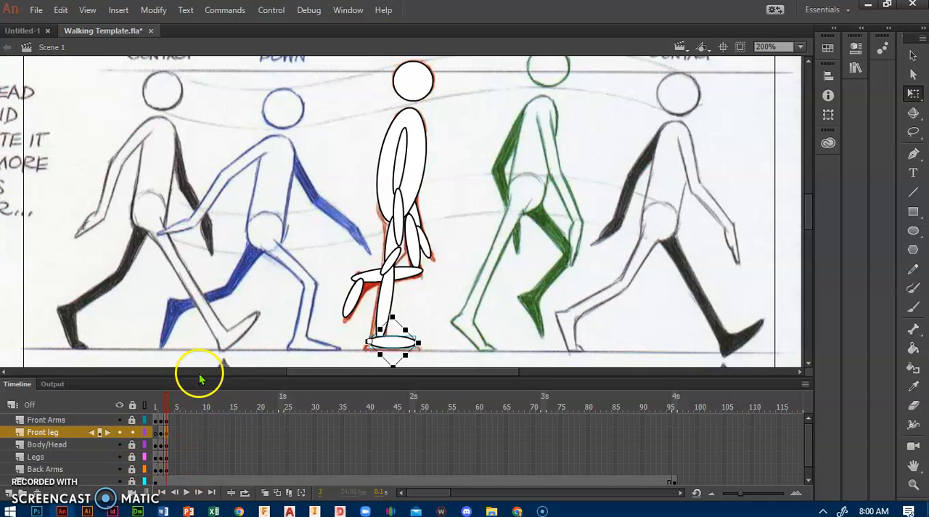
pyautogui.click(173, 226)
# Preview the poses from frame 3 back to frame 1 at 100% zoom with the reference drawing hidden
pyautogui.hotkey('ctrl', '1')
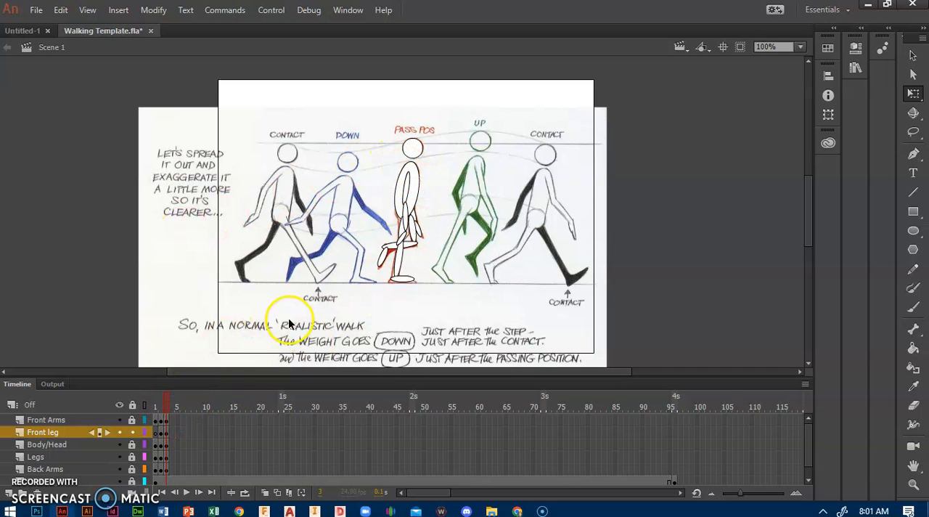
pyautogui.moveTo(313, 231); pyautogui.dragTo(313, 181)
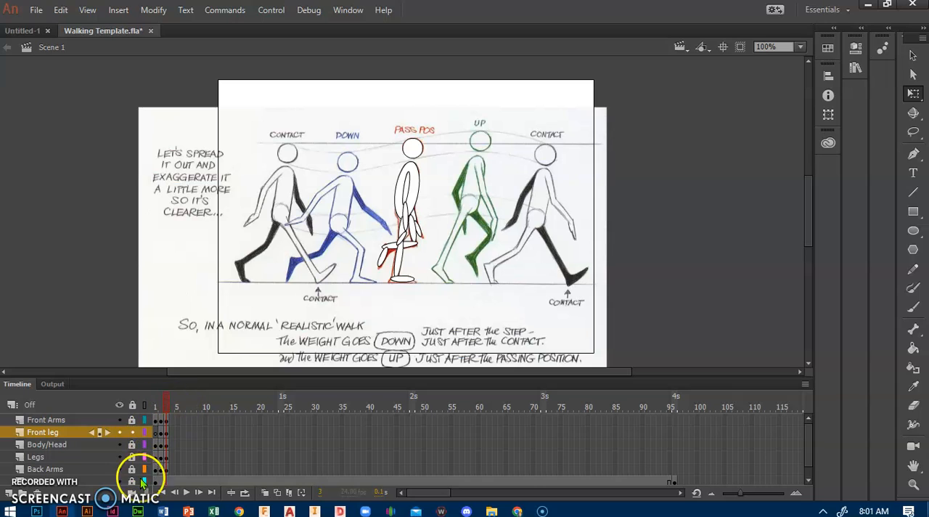
pyautogui.click(119, 481)
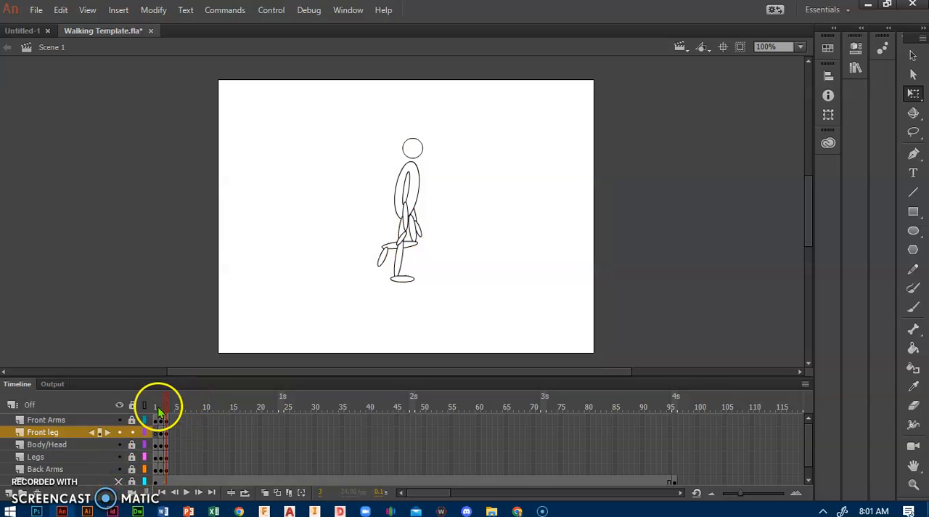
pyautogui.moveTo(166, 407)
pyautogui.mouseDown()
pyautogui.moveTo(158, 401)
pyautogui.moveTo(169, 397)
pyautogui.moveTo(156, 400)
pyautogui.mouseUp()
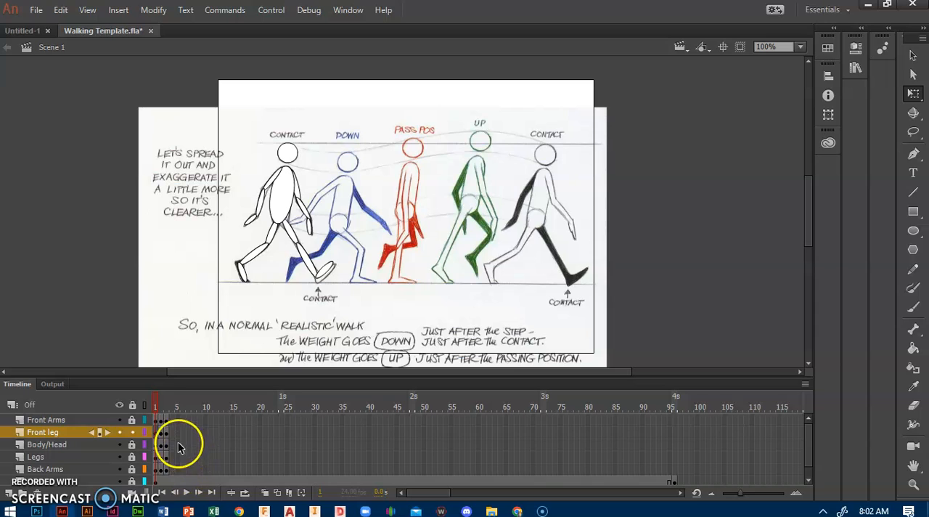
pyautogui.click(711, 412)
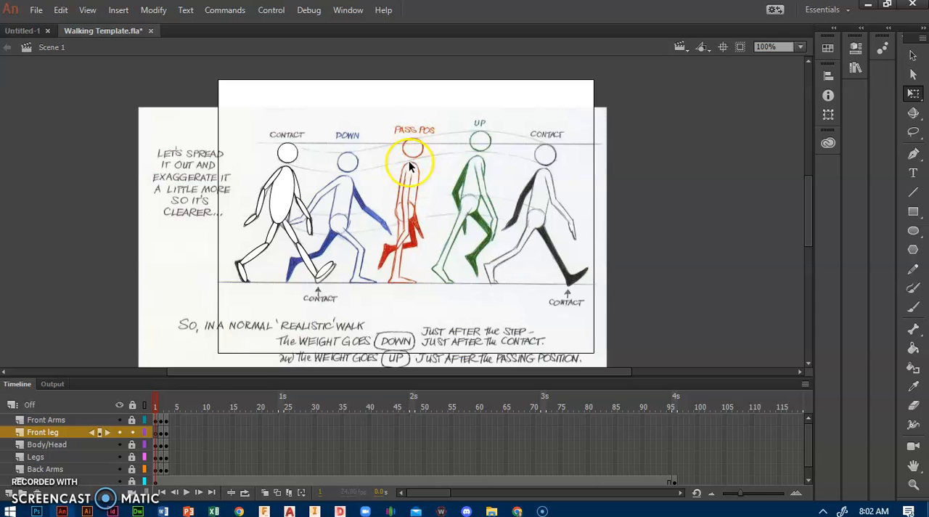
# Select frame 4 of the Front Arms layer for the next pose
pyautogui.click(160, 420)
pyautogui.rightClick(168, 425)
pyautogui.click(173, 420)
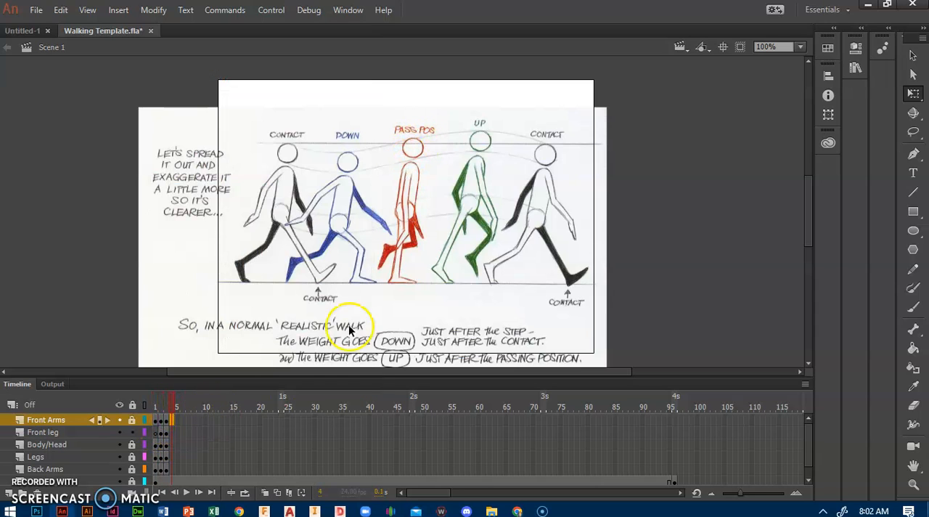